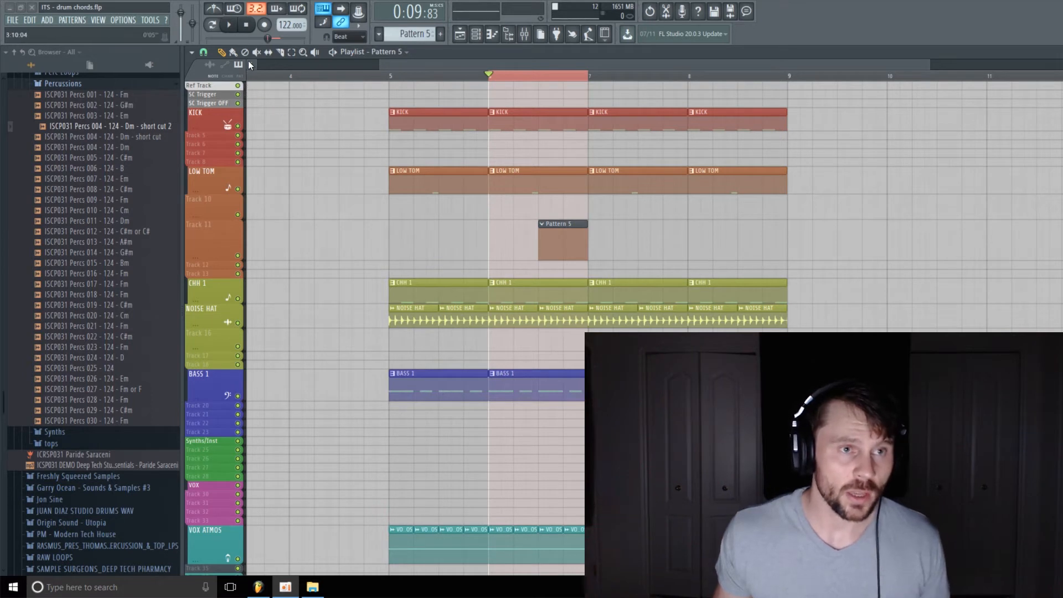
Play the looped section of the arrangement to hear the groove without the chord part.
click(230, 26)
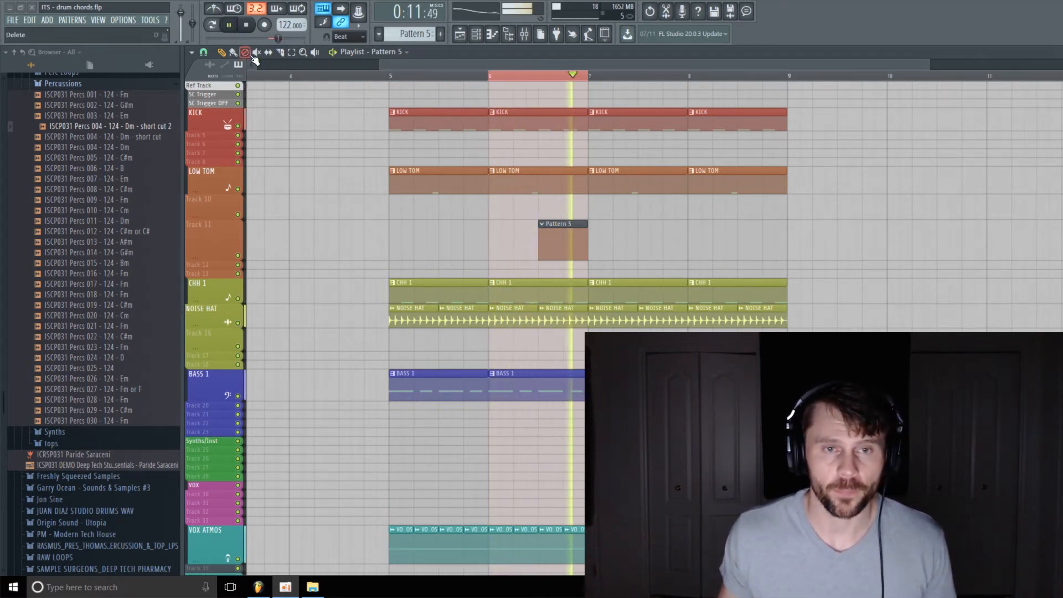
click(252, 26)
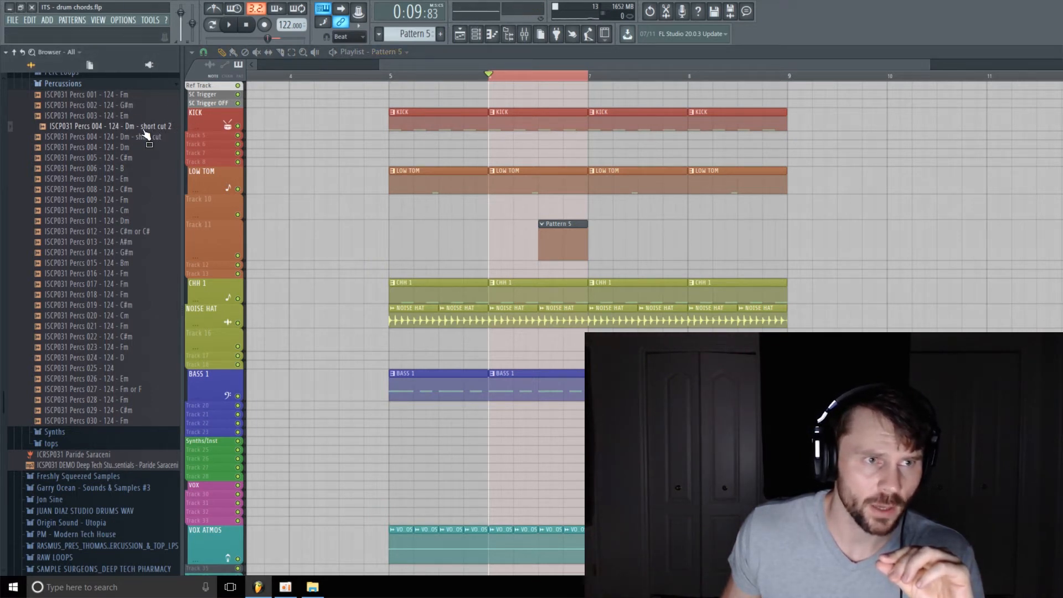
Load the sample "ISCP031 Percs 004 - 124 - Dm - short cut 2" into a new sampler channel routed to mixer track 19.
right_click(152, 127)
click(215, 138)
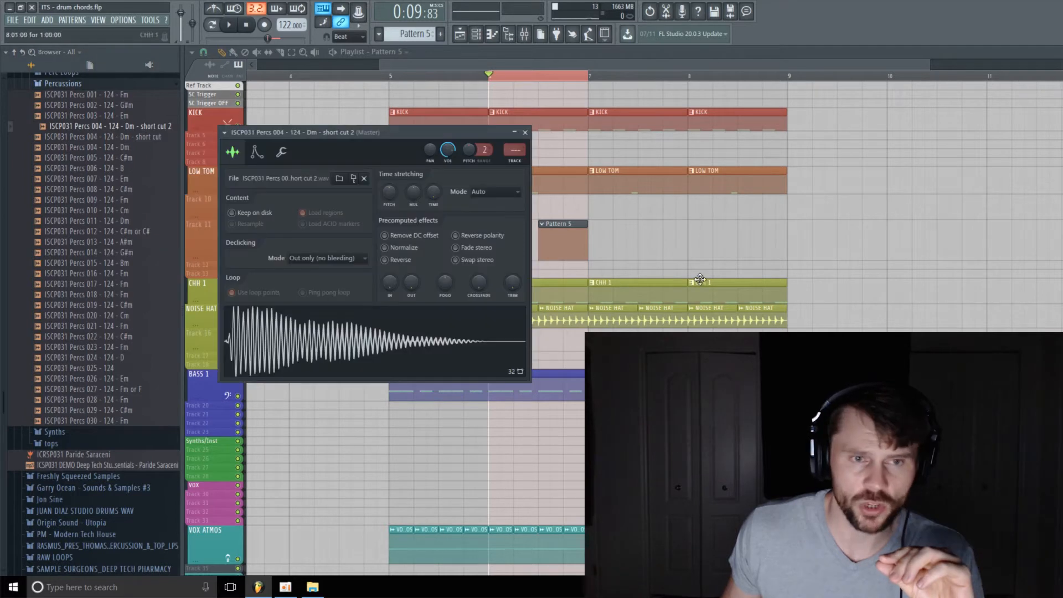
mouse_move(515, 150)
mouse_down()
mouse_move(514, 123)
mouse_move(515, 145)
mouse_up()
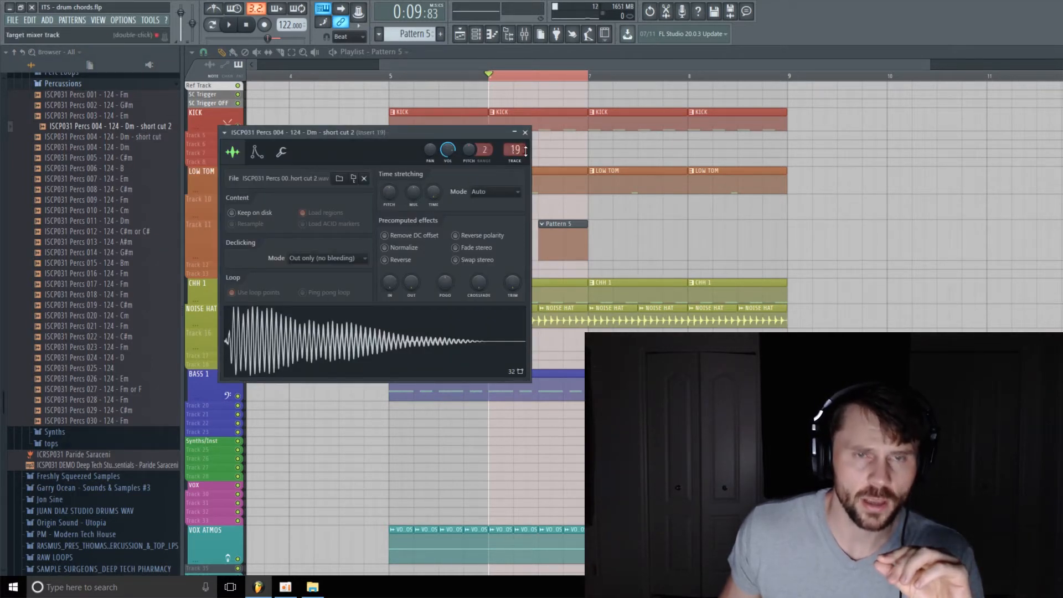
Place a C5 note at the start of Pattern 5 for the percussion sample and audition the loop.
click(480, 31)
right_click(876, 244)
click(929, 242)
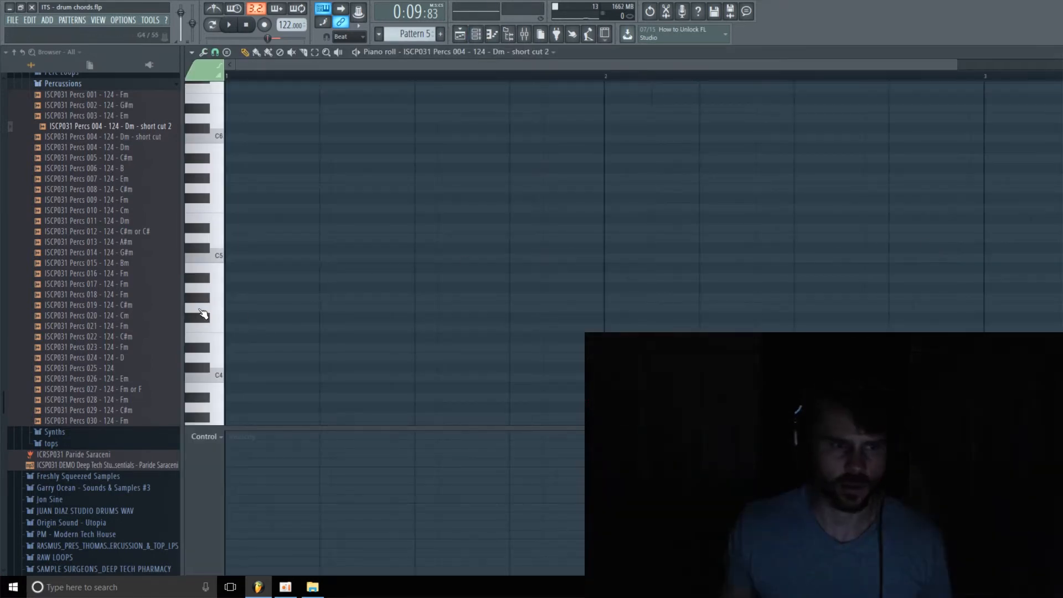
click(462, 34)
key(space)
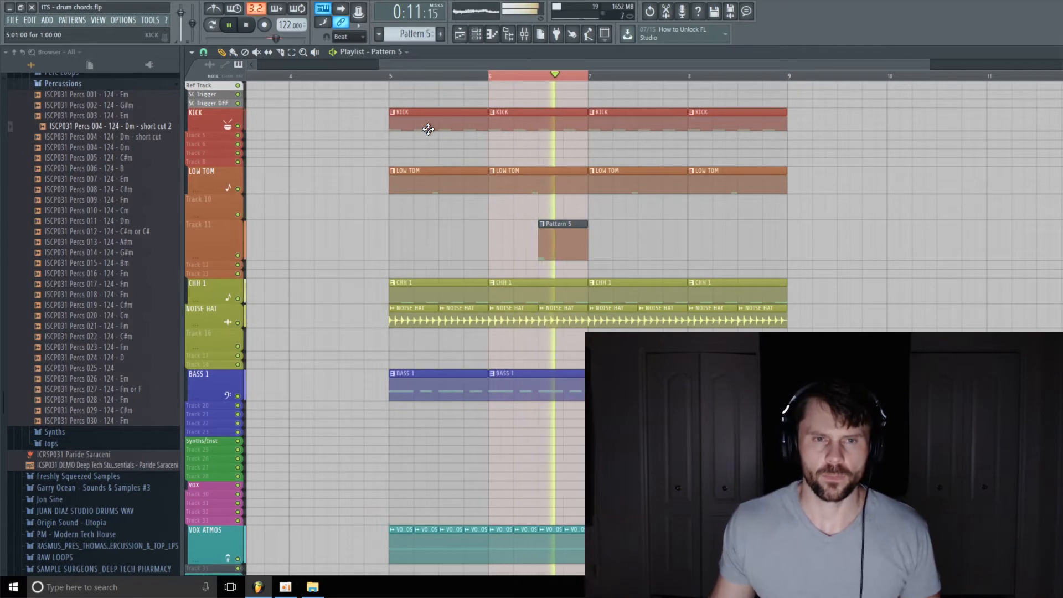
key(space)
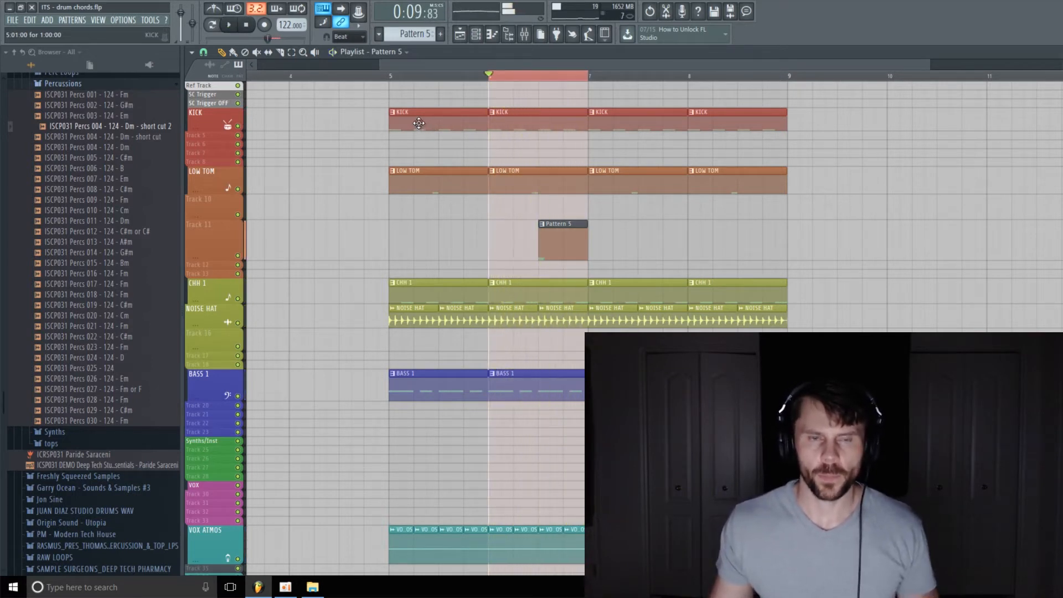
Stack D#5 and G5 notes above the percussion sample's C5 note and play the resulting chord in the loop.
click(525, 34)
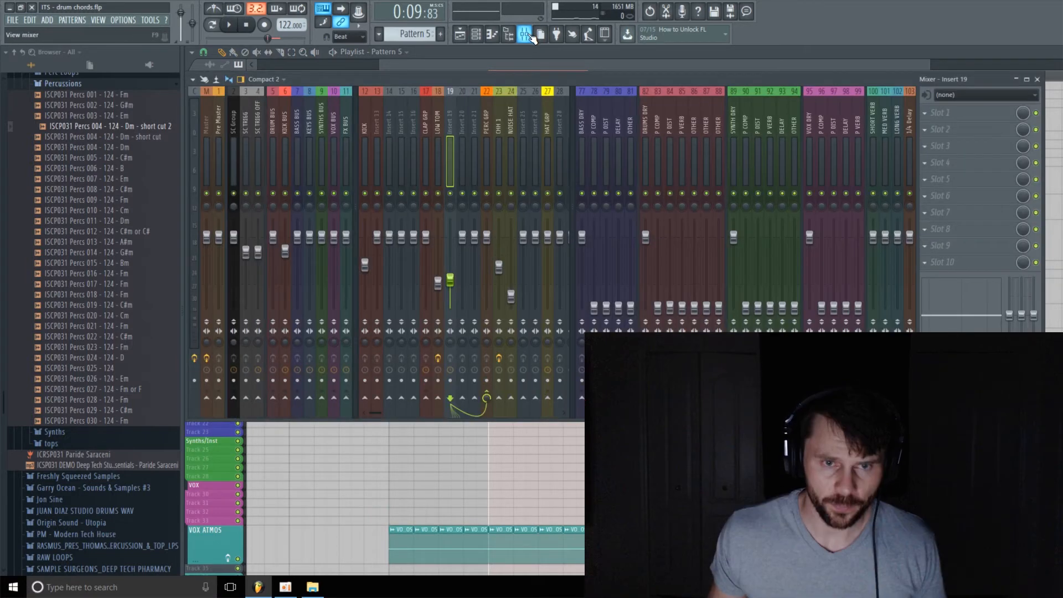
click(476, 35)
right_click(940, 239)
click(940, 241)
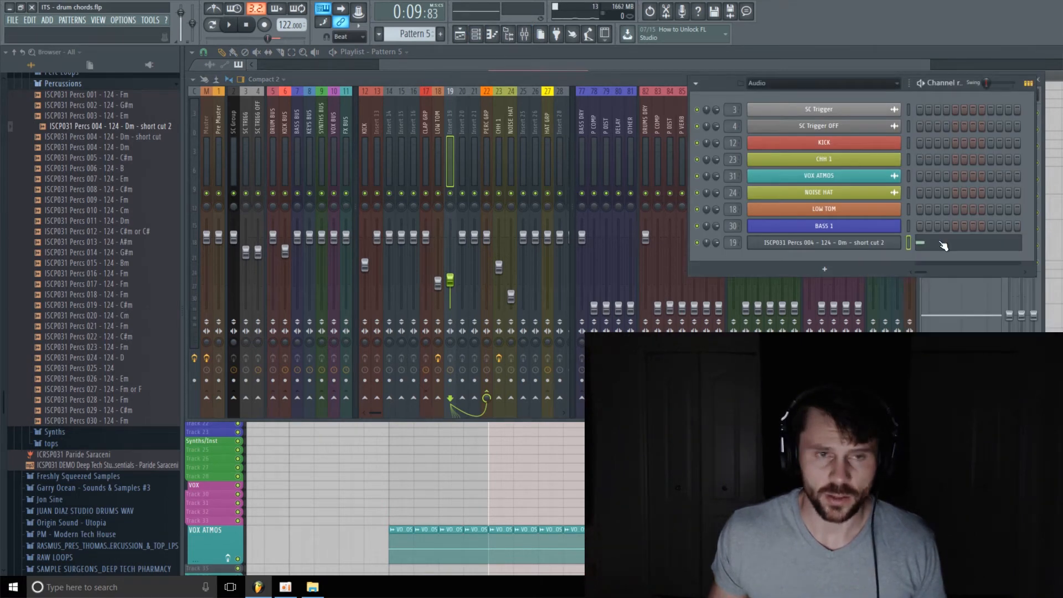
right_click(902, 239)
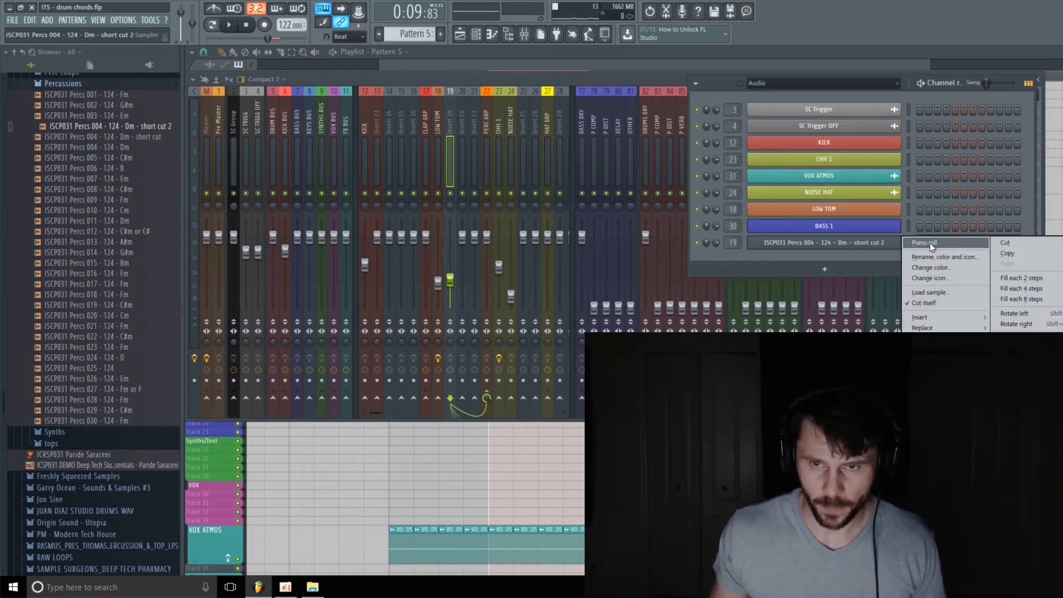
click(929, 242)
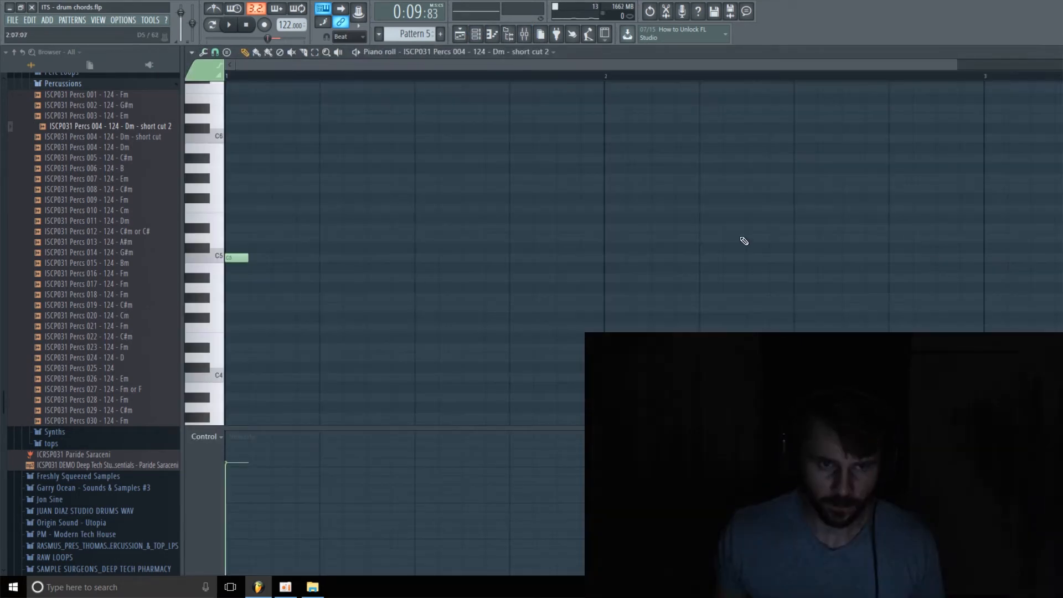
click(238, 229)
click(230, 188)
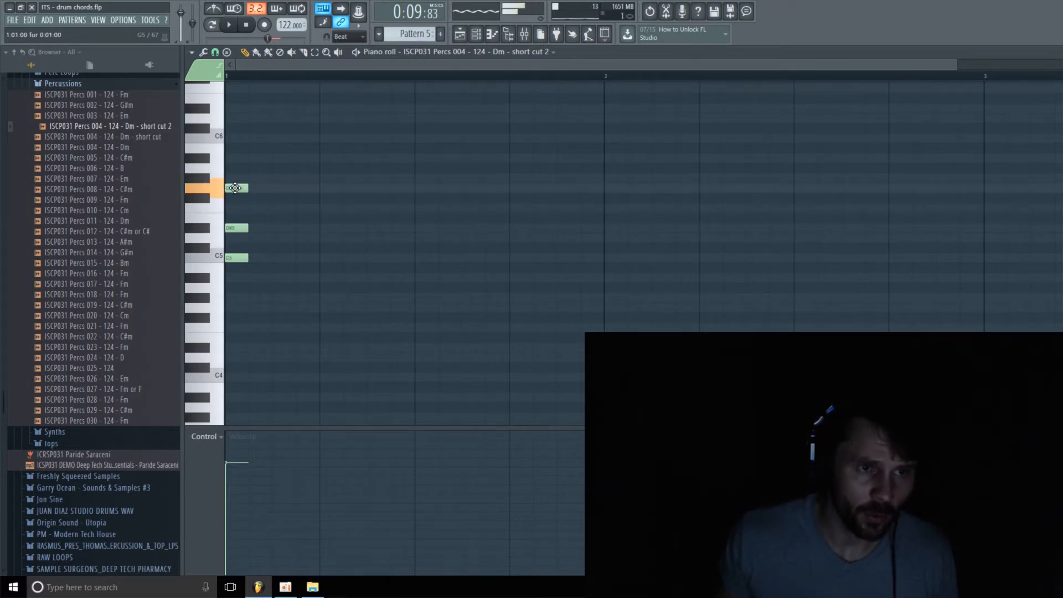
key(space)
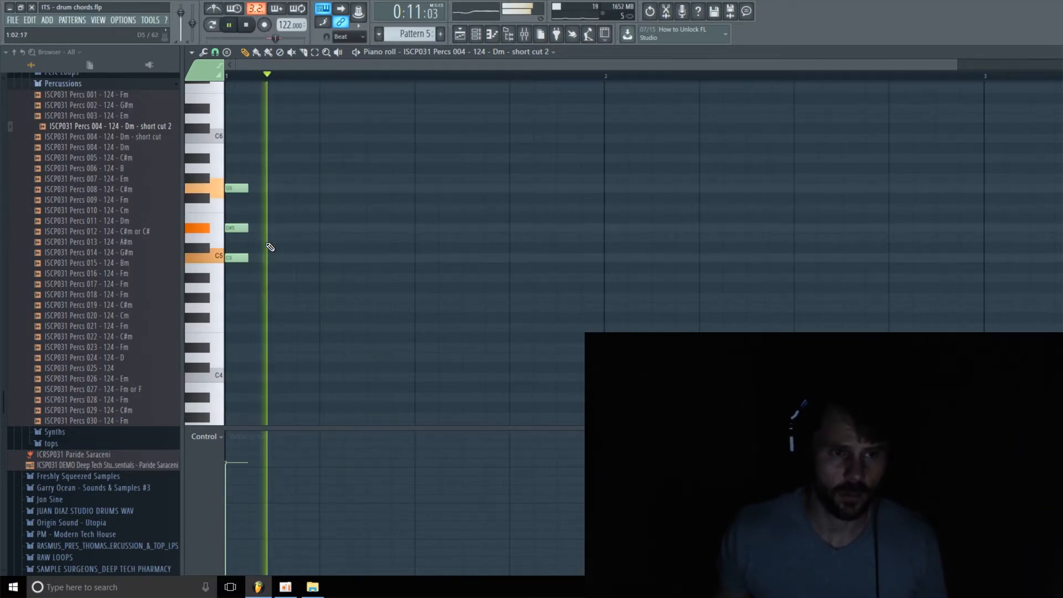
Set the percussion sample's time stretching mode to Stretch while auditioning the chord.
key(F6)
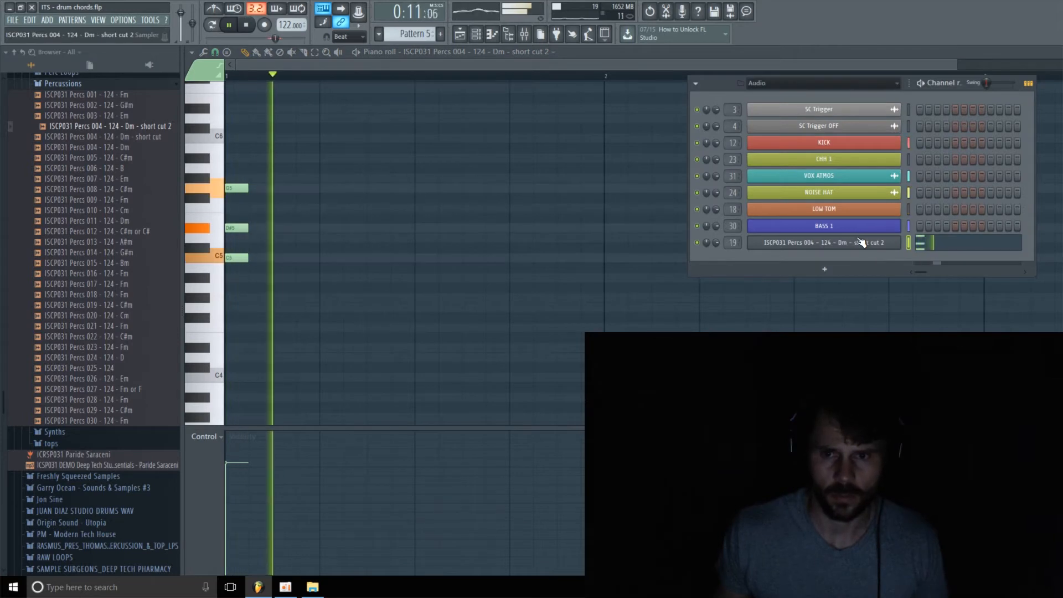
click(864, 246)
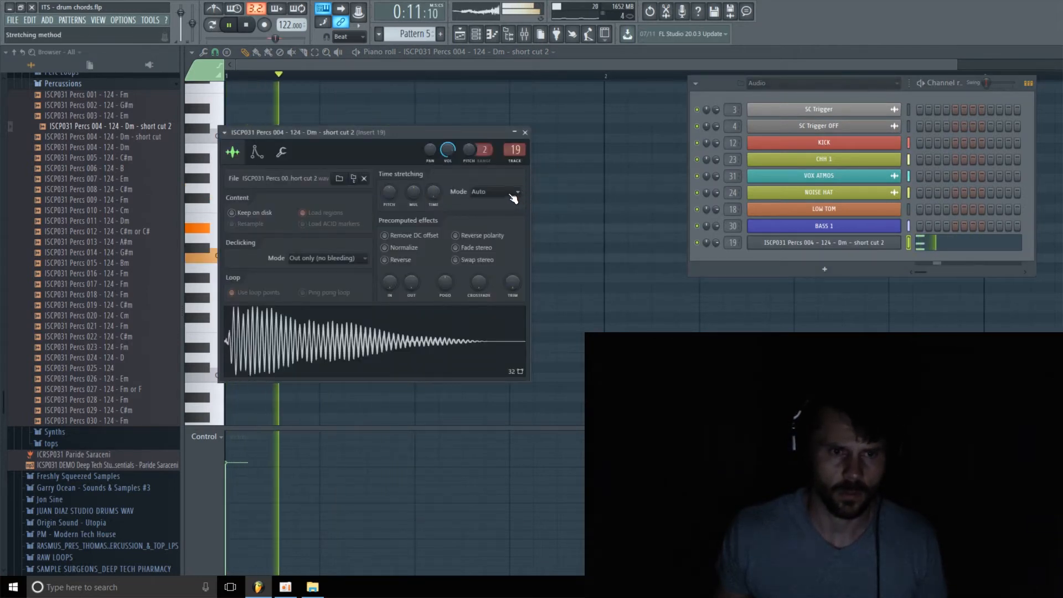
click(495, 192)
click(502, 221)
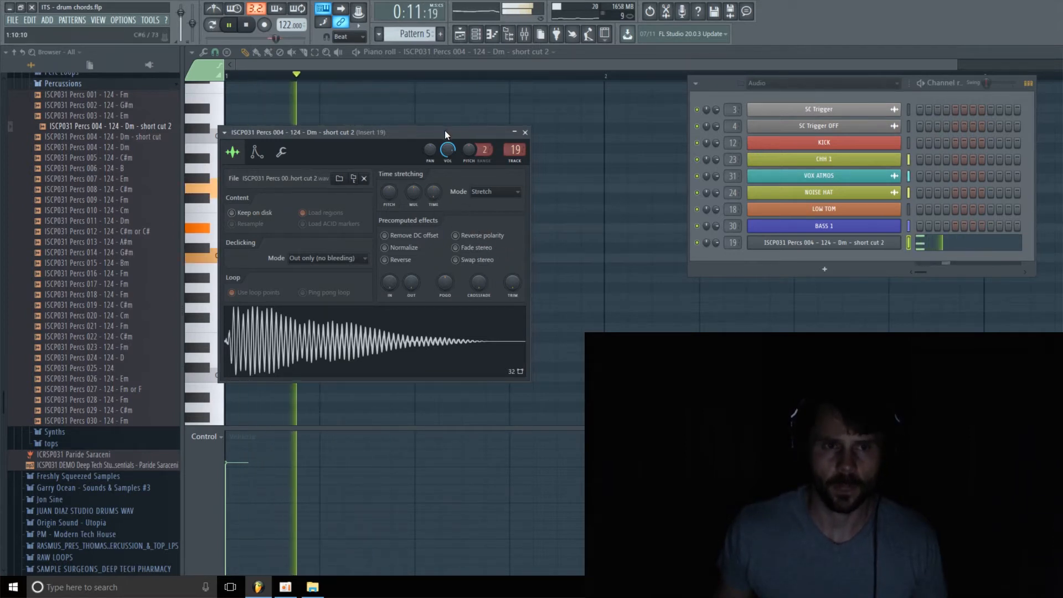
drag(465, 133, 522, 97)
key(space)
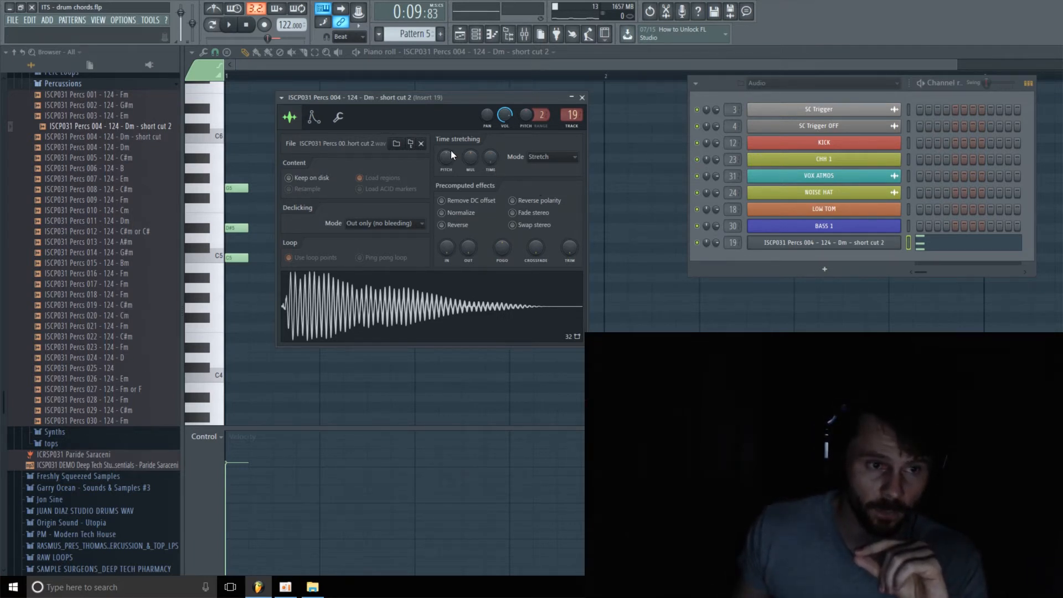
Compare the single C5 note with the full chord by deleting G5 and D#5, playing the loop, and adding both notes back.
click(467, 66)
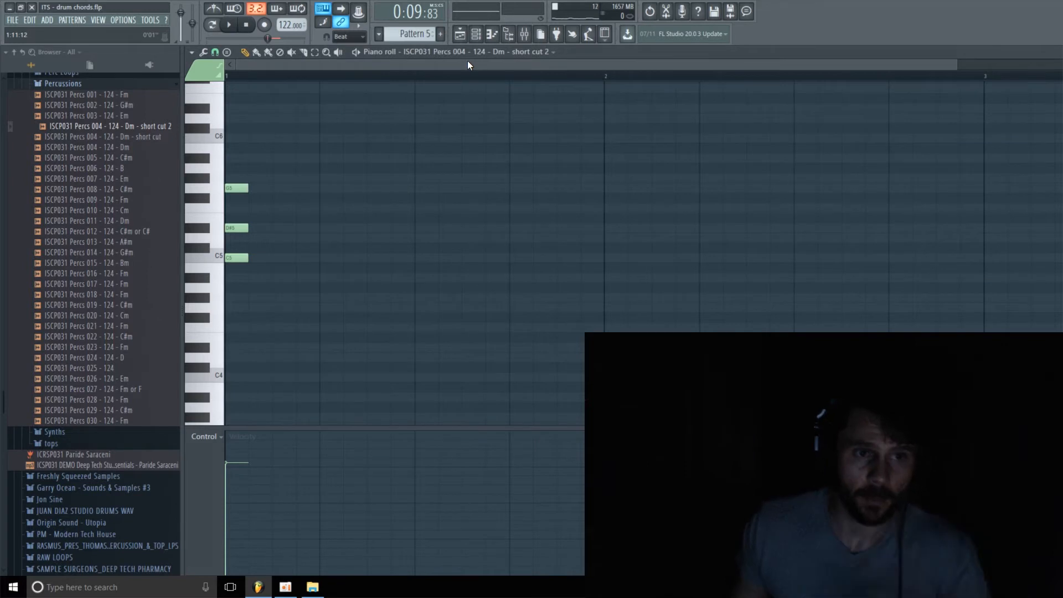
right_click(236, 187)
right_click(237, 228)
key(space)
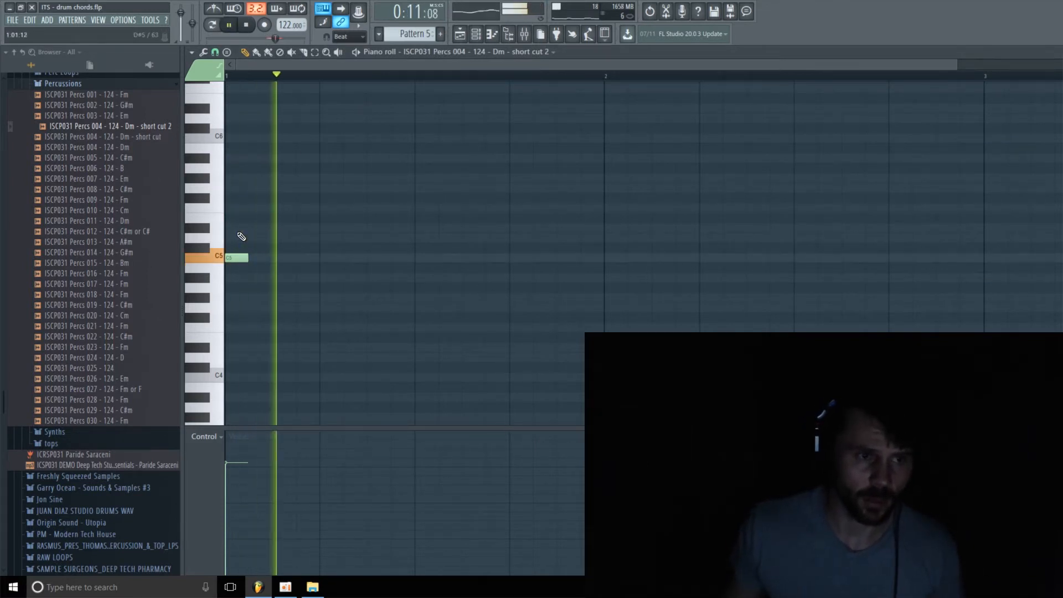
click(233, 228)
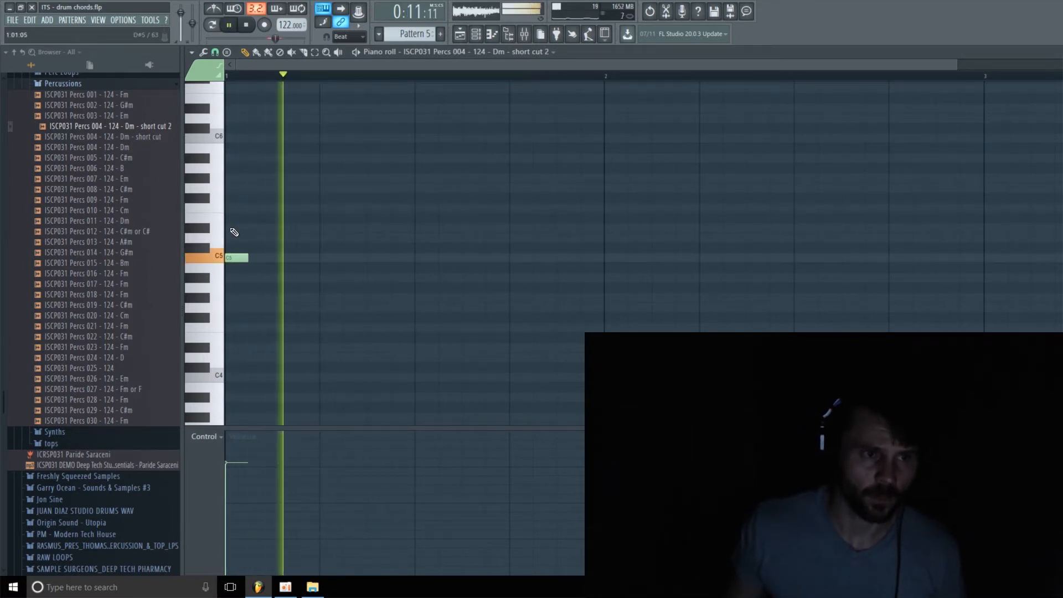
click(234, 188)
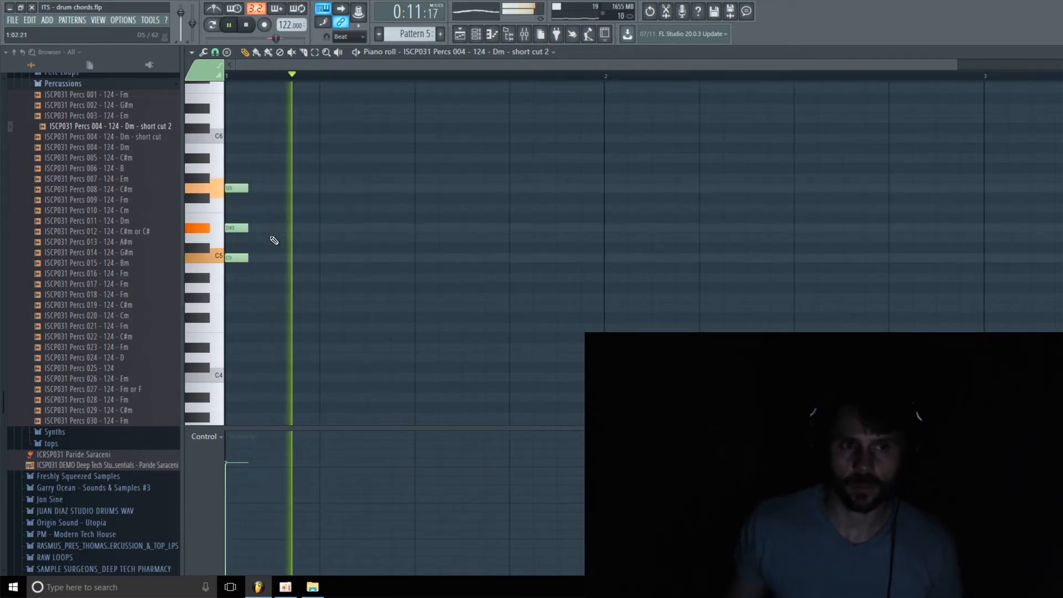
key(space)
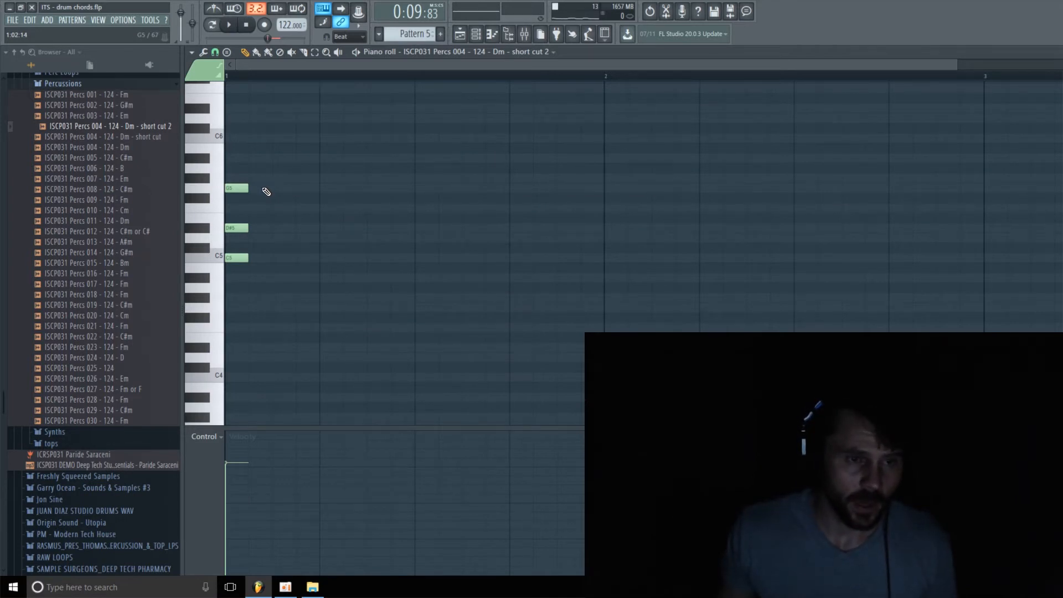
Audition the percussion sample at its C5 root pitch.
click(477, 34)
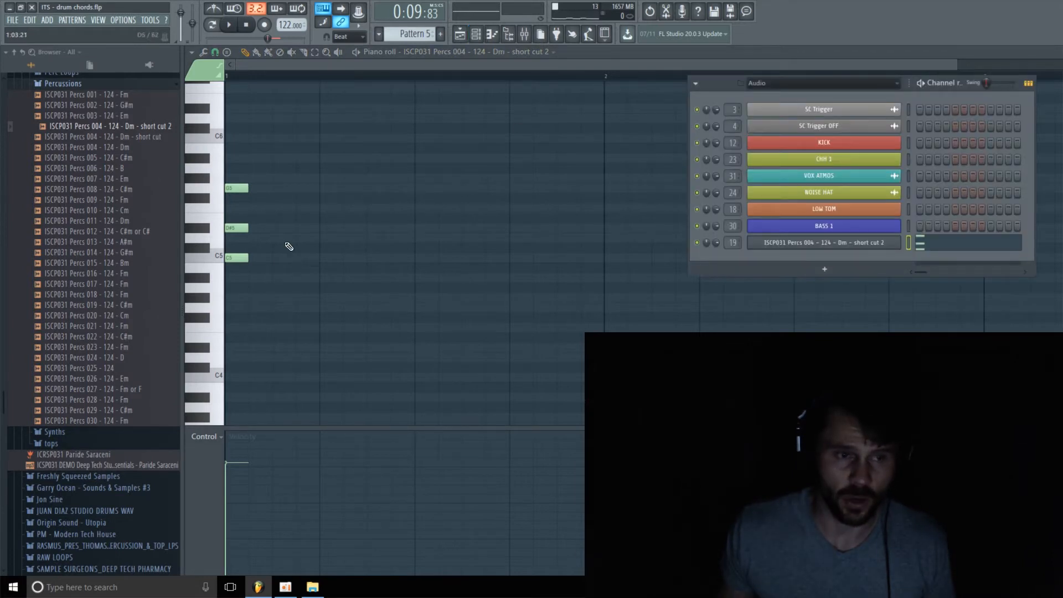
click(205, 257)
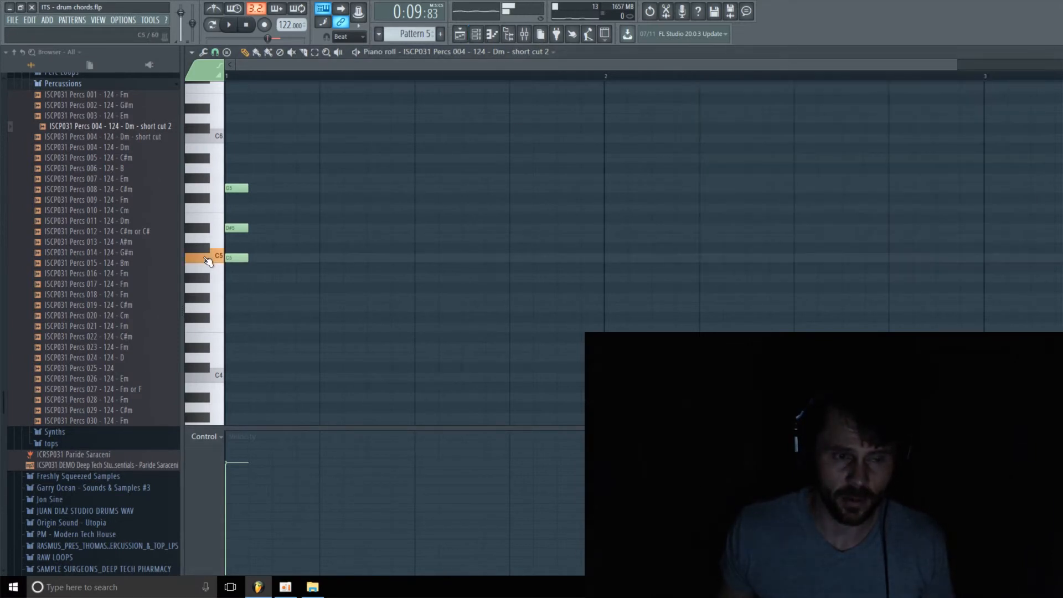
Insert ValhallaVintageVerb in the first effect slot of mixer insert 19.
click(482, 39)
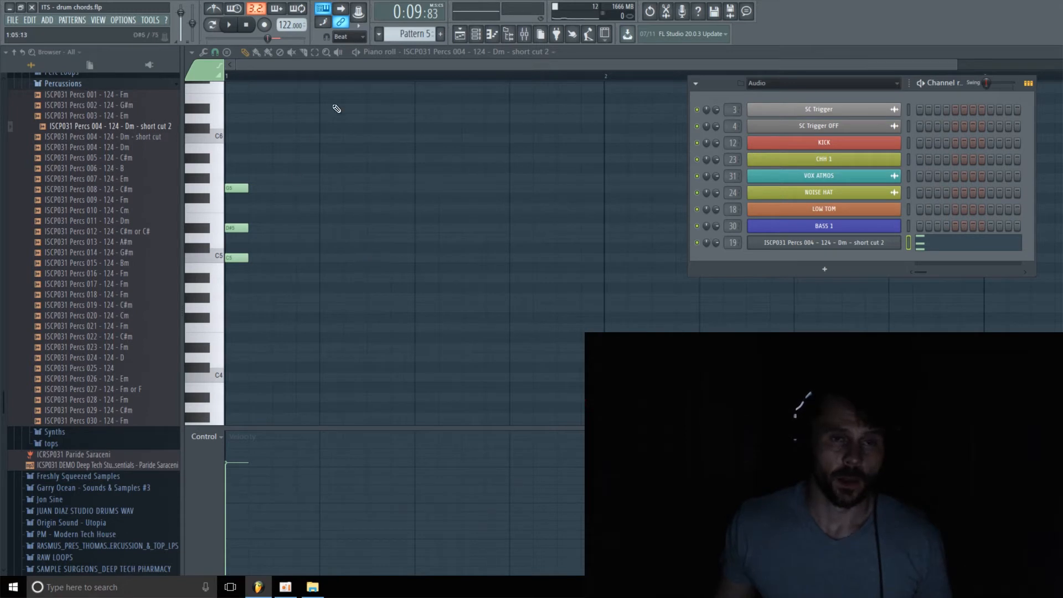
drag(727, 81, 558, 63)
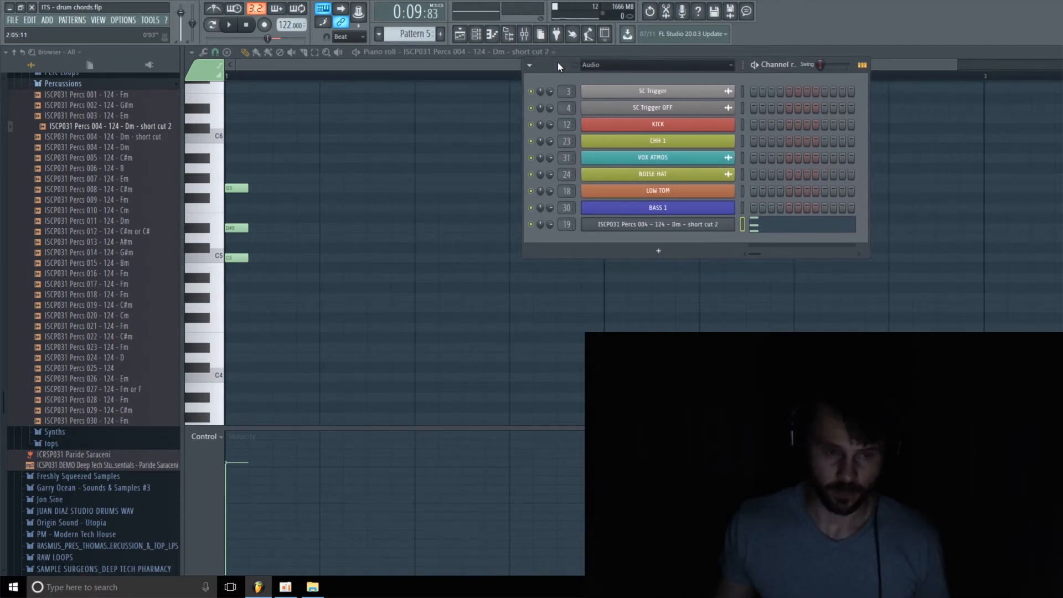
click(525, 36)
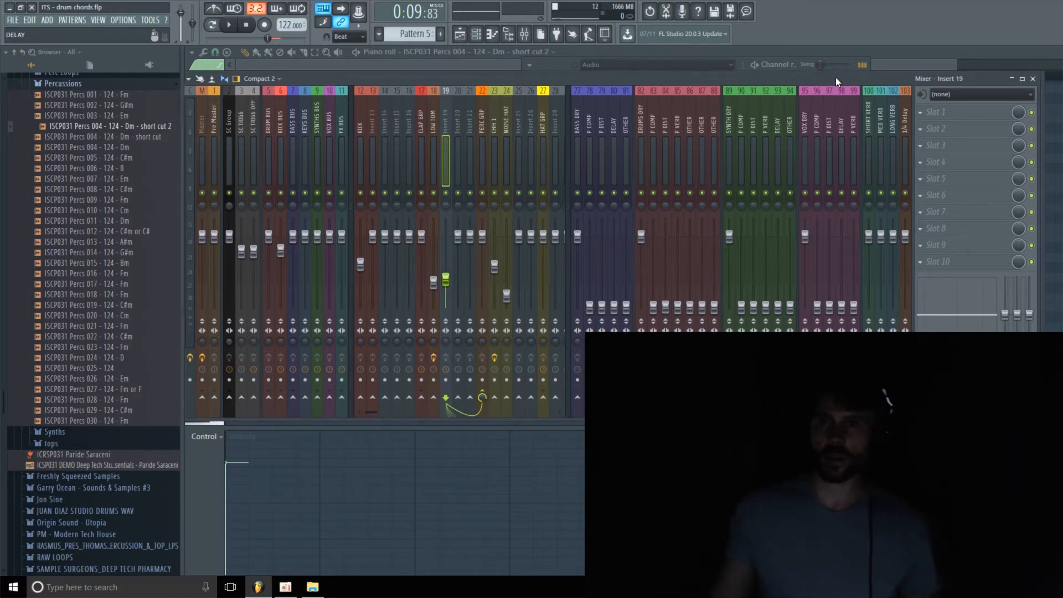
drag(835, 78, 826, 66)
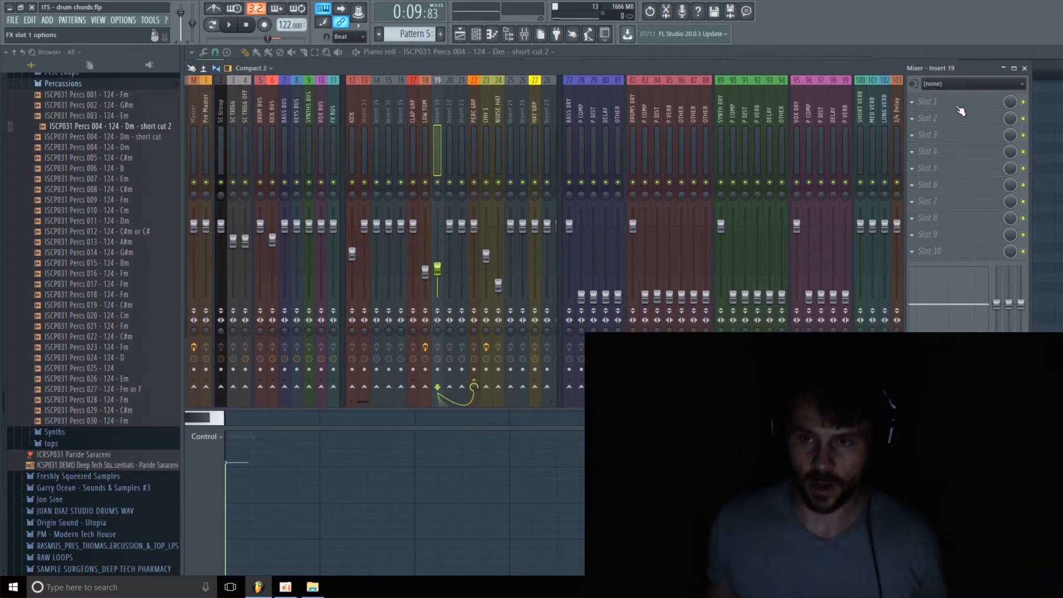
click(955, 102)
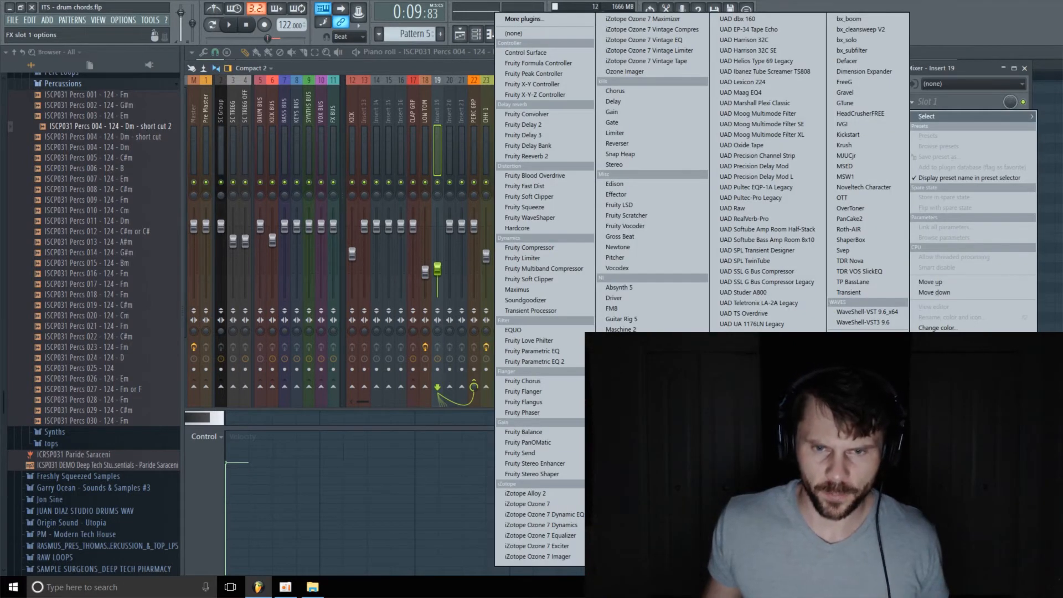
click(748, 437)
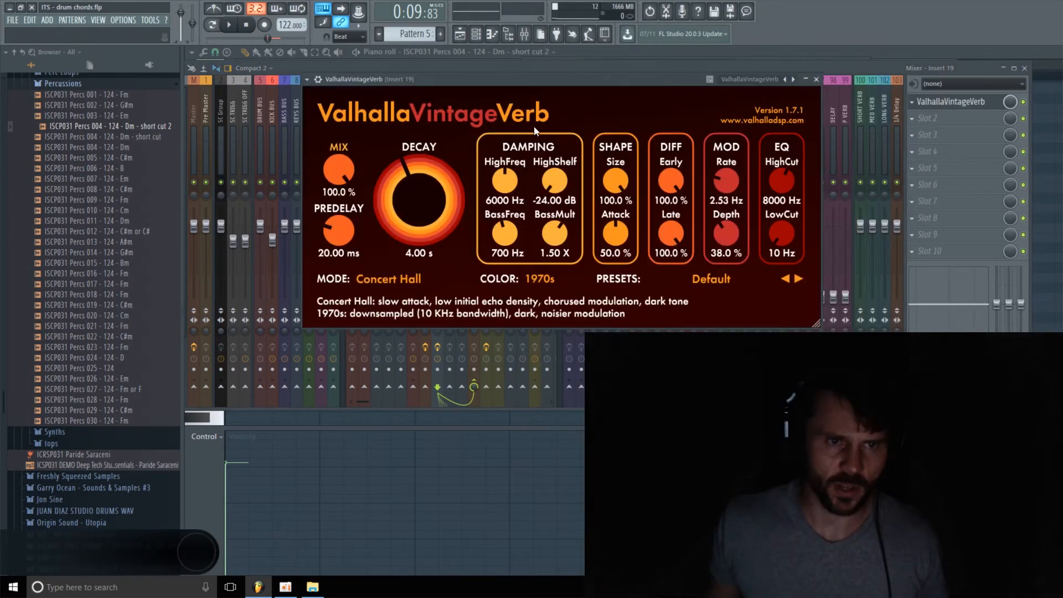
drag(566, 76, 559, 62)
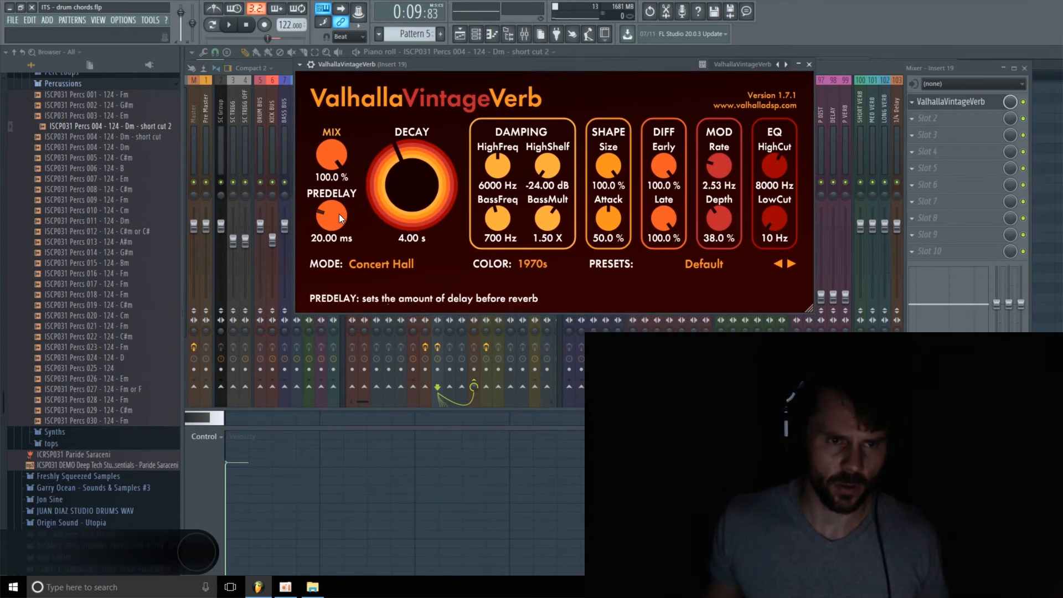
Set the reverb to Room mode with a 22.0 % mix and a predelay of 2.49 ms while playing the loop.
click(366, 270)
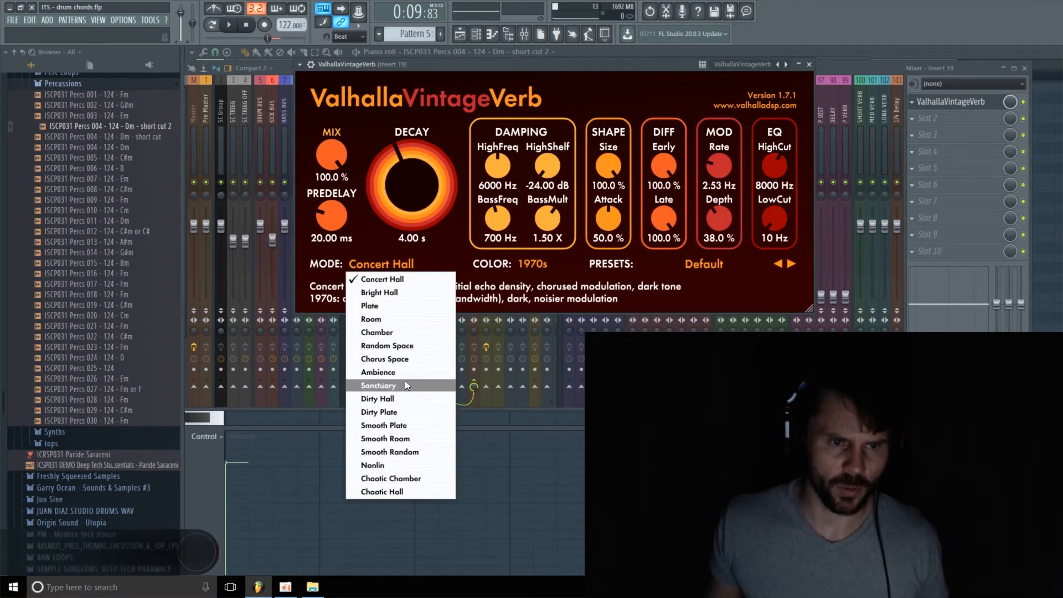
click(384, 315)
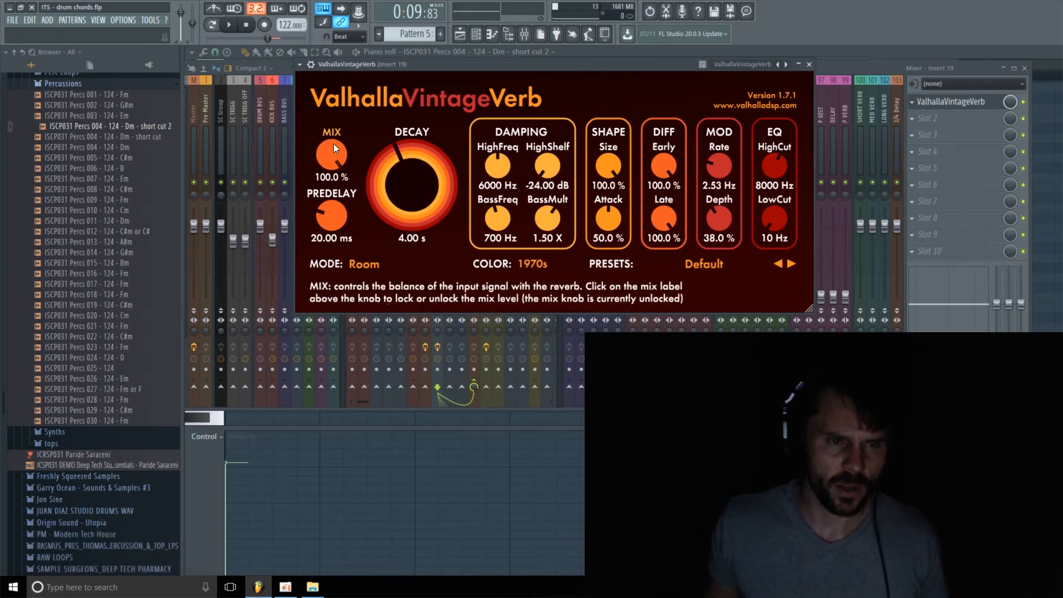
mouse_move(331, 148)
mouse_down()
mouse_move(328, 166)
mouse_move(333, 154)
mouse_up()
key(space)
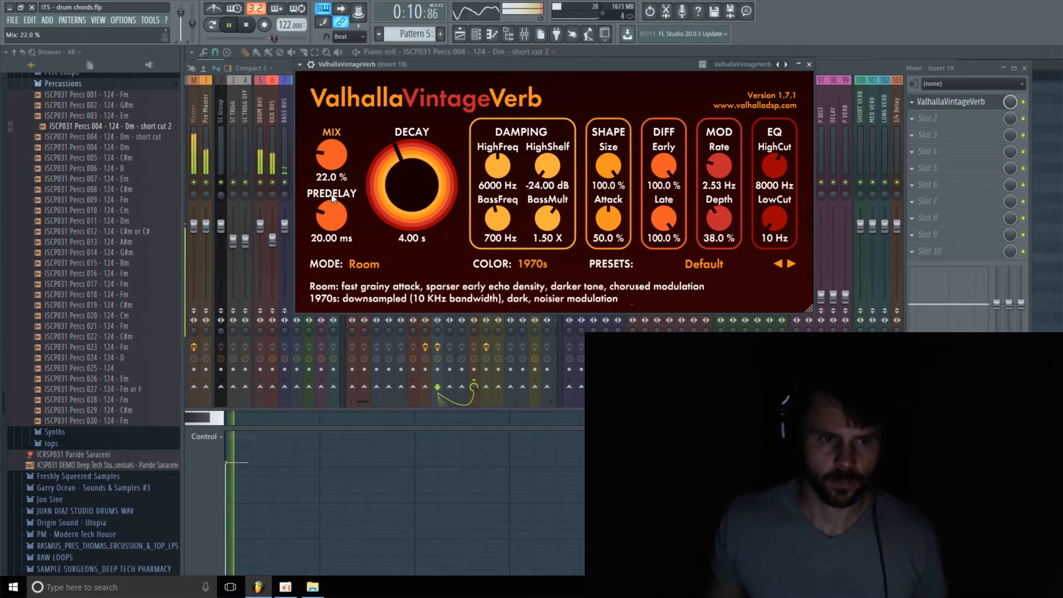
drag(324, 216, 327, 240)
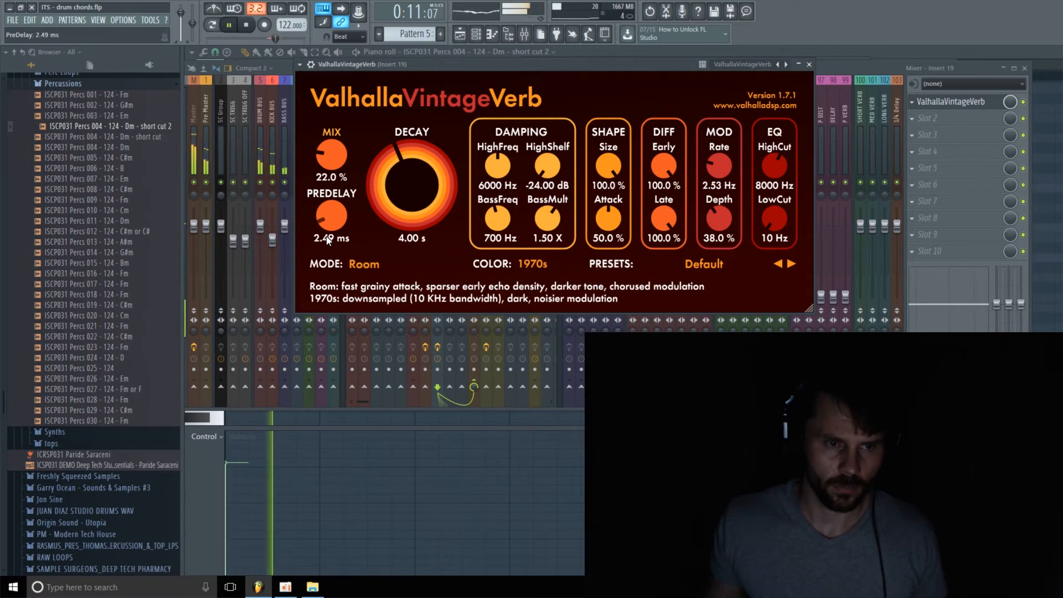
Shorten the ValhallaVintageVerb decay to 2.06 s while the loop plays.
drag(390, 157, 389, 160)
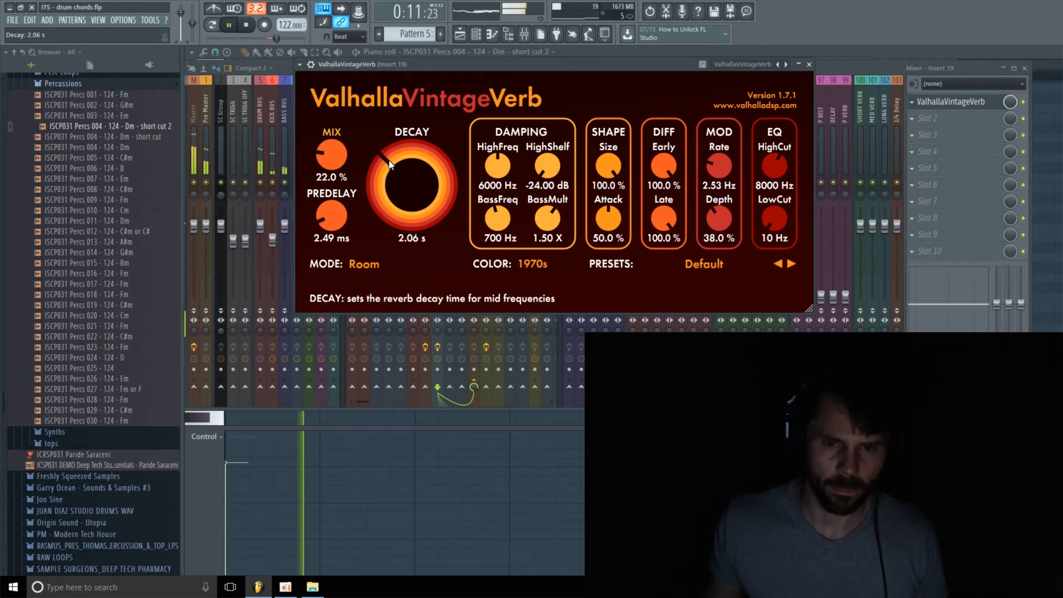
Insert Fruity Delay 3 in the second effect slot of insert 19 and set its tempo-synced delay time to 3:0.
click(943, 119)
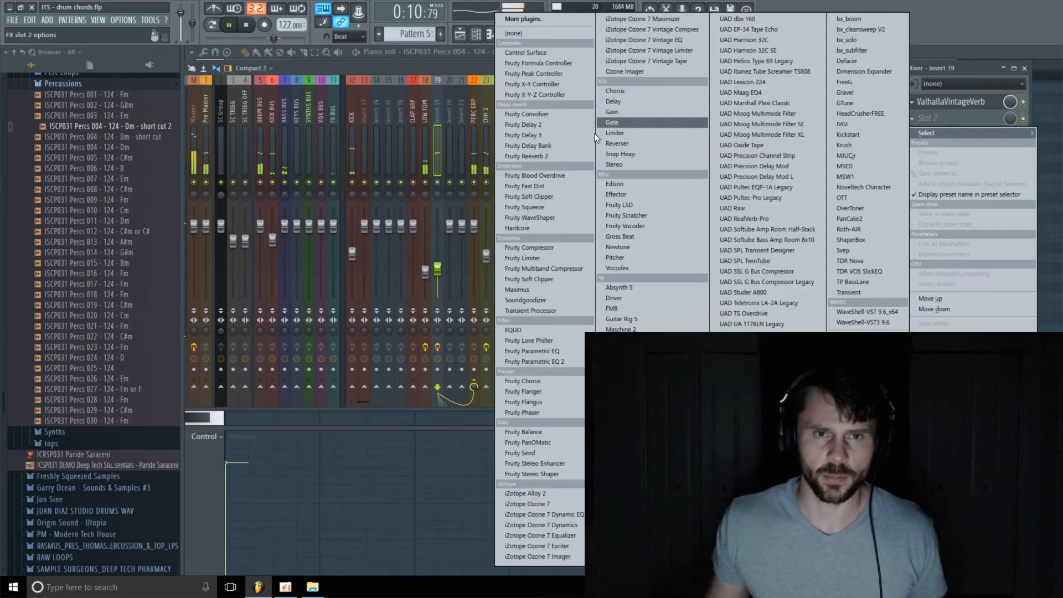
click(562, 135)
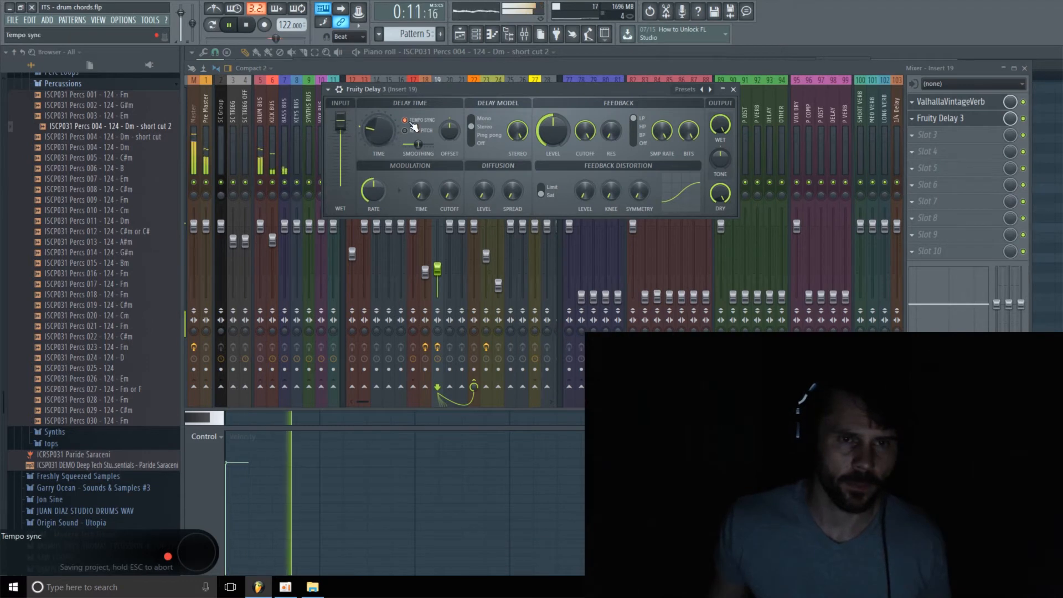
click(380, 125)
drag(380, 125, 377, 131)
key(space)
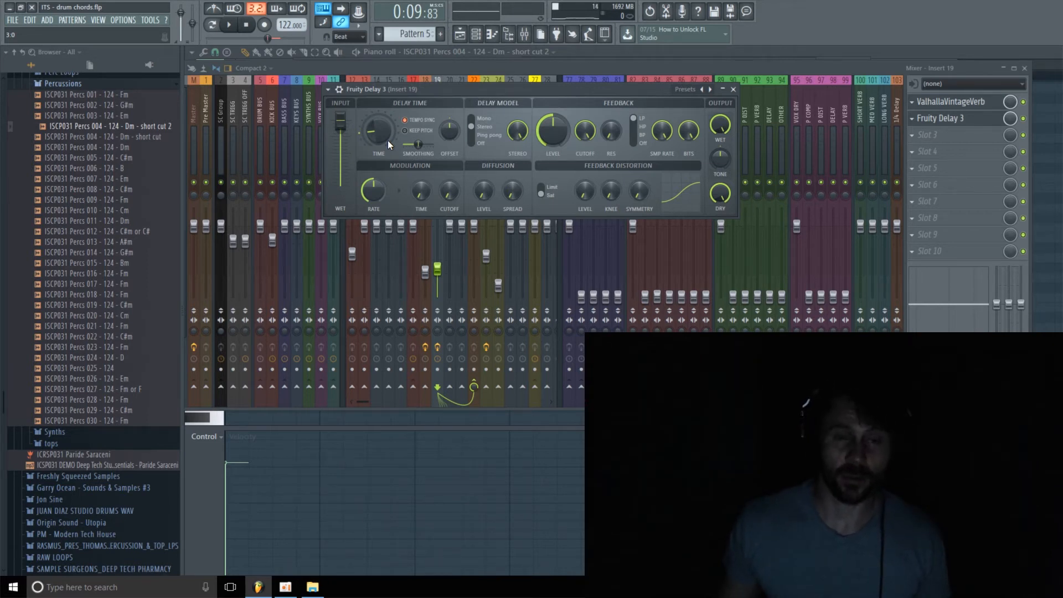
drag(429, 95, 398, 88)
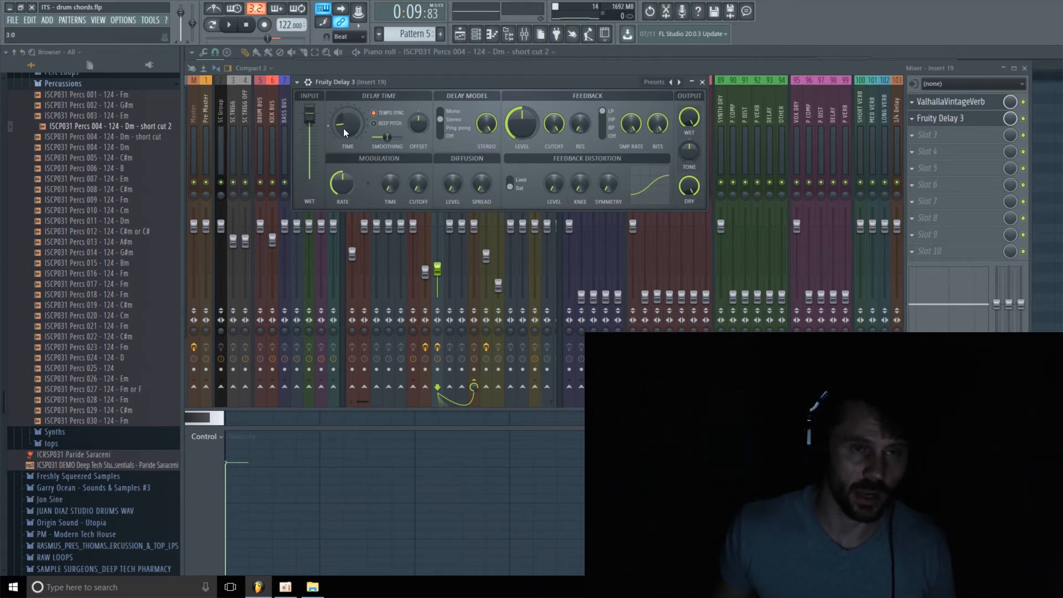
Switch the delay model to Ping pong and raise the delay time pan while playing the loop.
key(space)
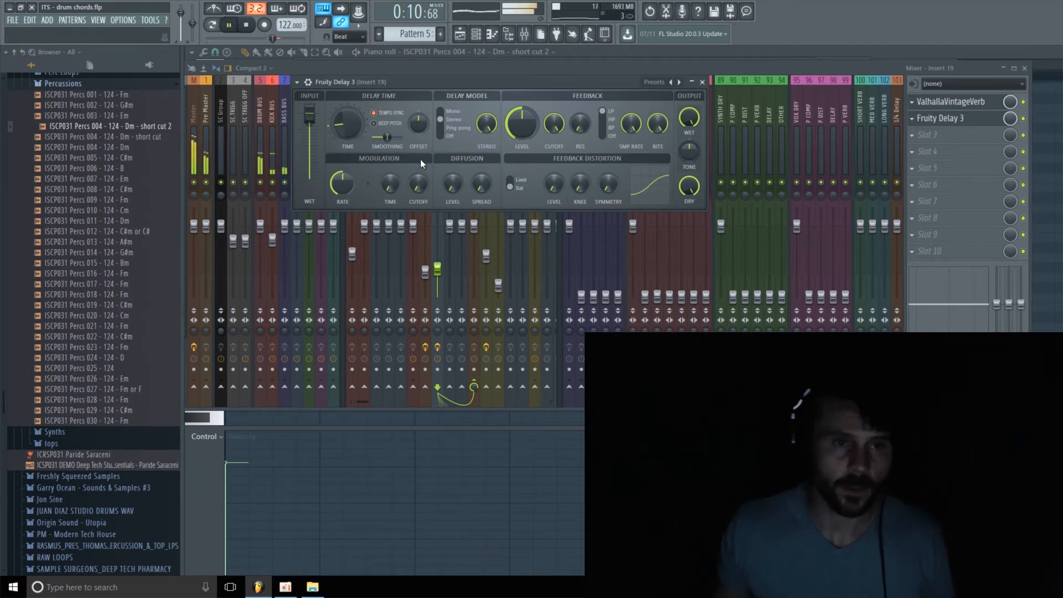
click(446, 129)
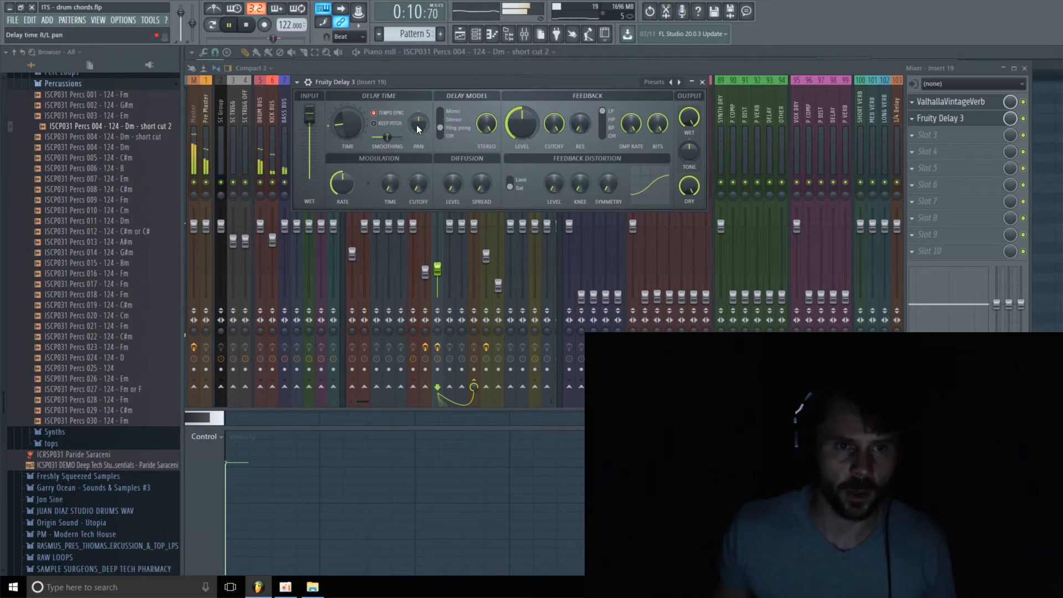
drag(418, 128, 418, 105)
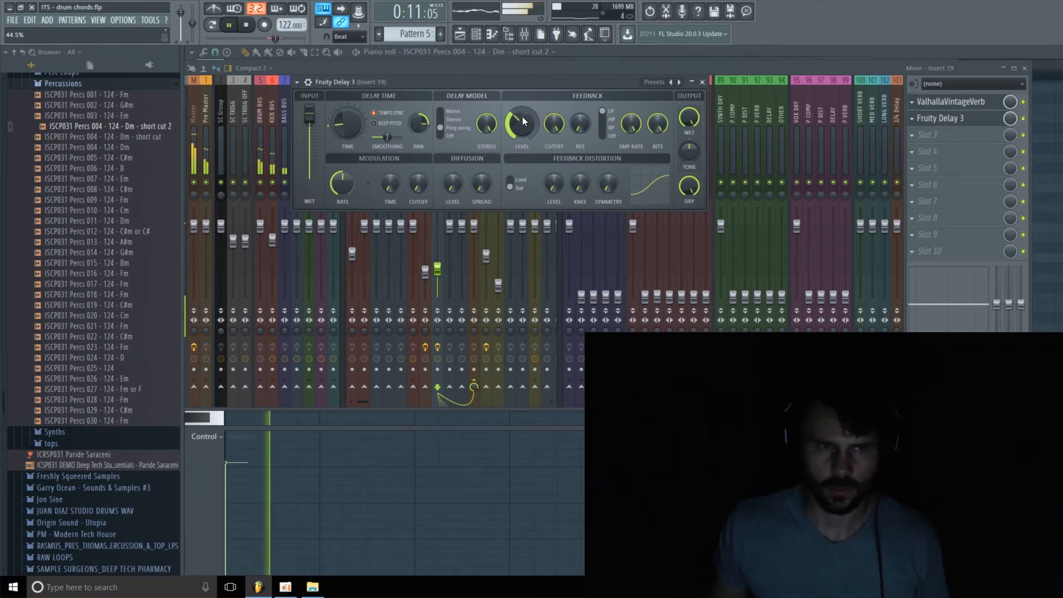
Reduce the delay's feedback level to about 44 % and lower its feedback cutoff.
mouse_move(524, 121)
mouse_down()
mouse_move(524, 111)
mouse_move(524, 121)
mouse_up()
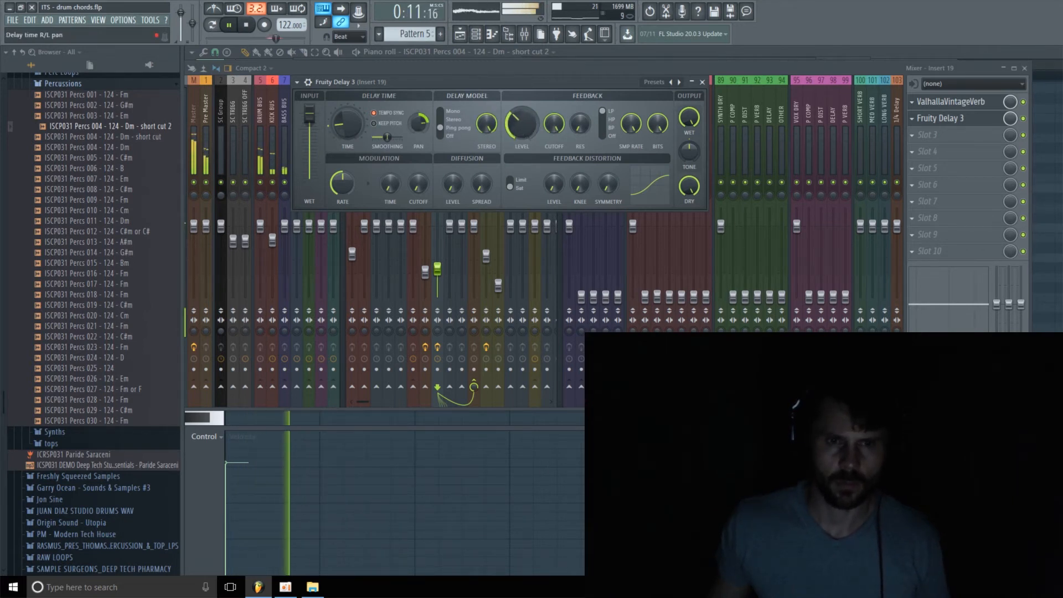
drag(554, 123, 560, 134)
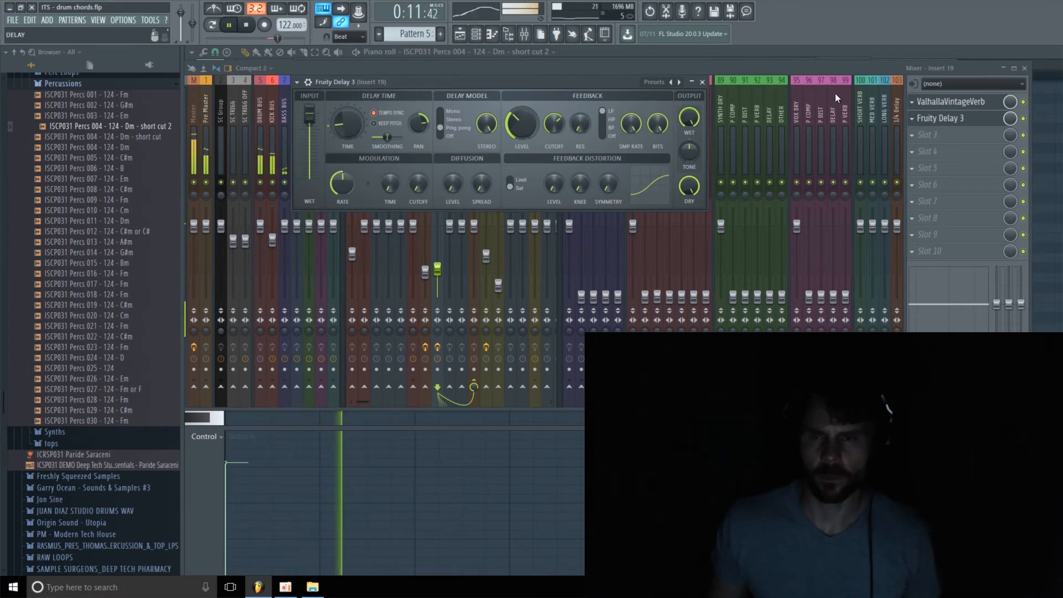
drag(826, 65, 829, 62)
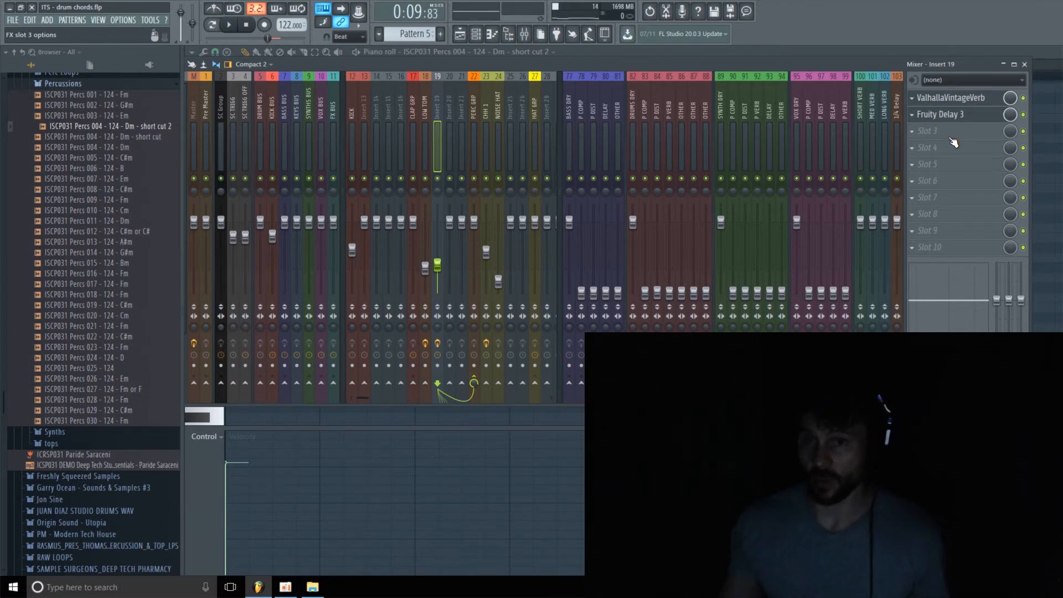
Insert Fruity Blood Overdrive in the third effect slot of insert 19 and load its Drive preset.
click(957, 137)
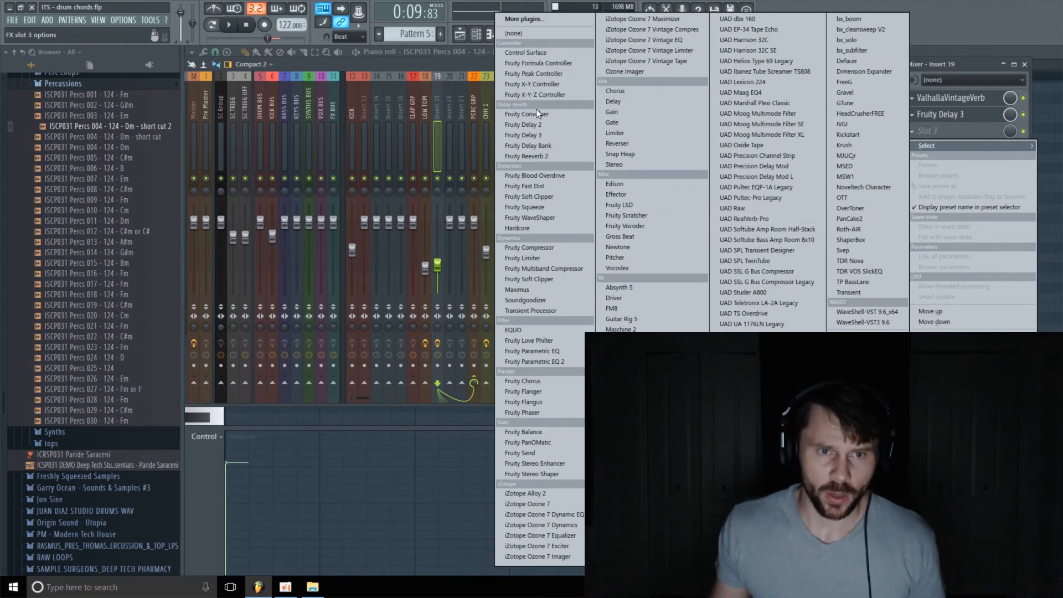
click(549, 176)
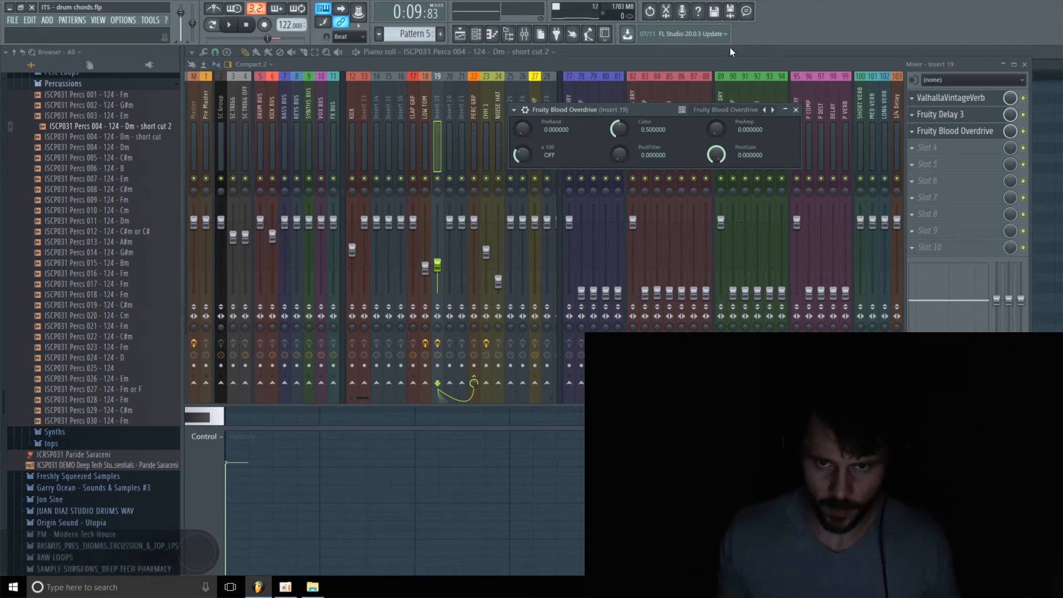
click(773, 110)
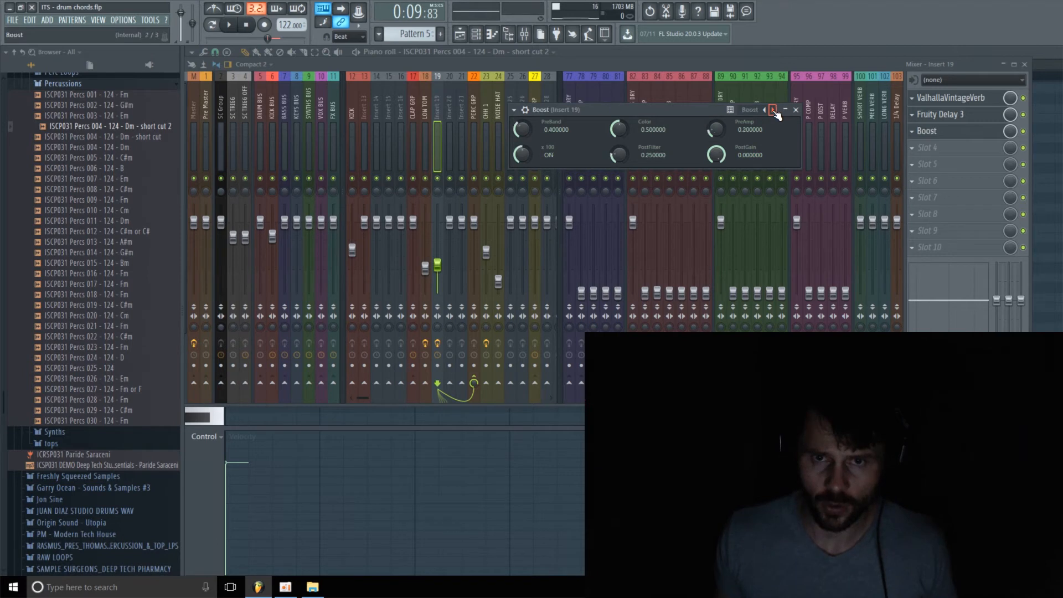
drag(711, 109, 663, 95)
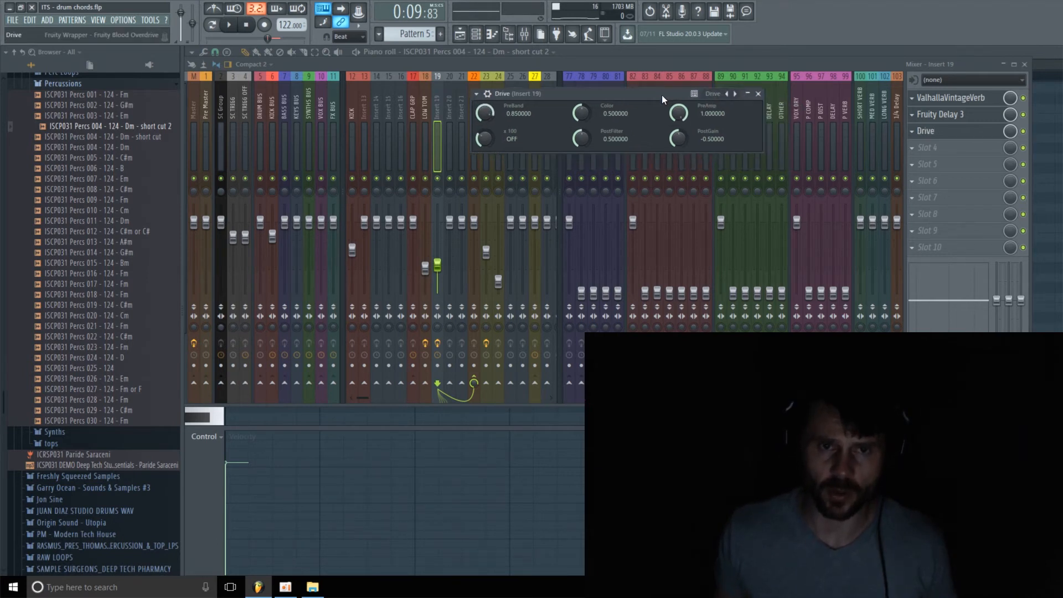
Set the overdrive's PostGain to -0.59689 and Color to 0.560076 while playing the loop.
key(space)
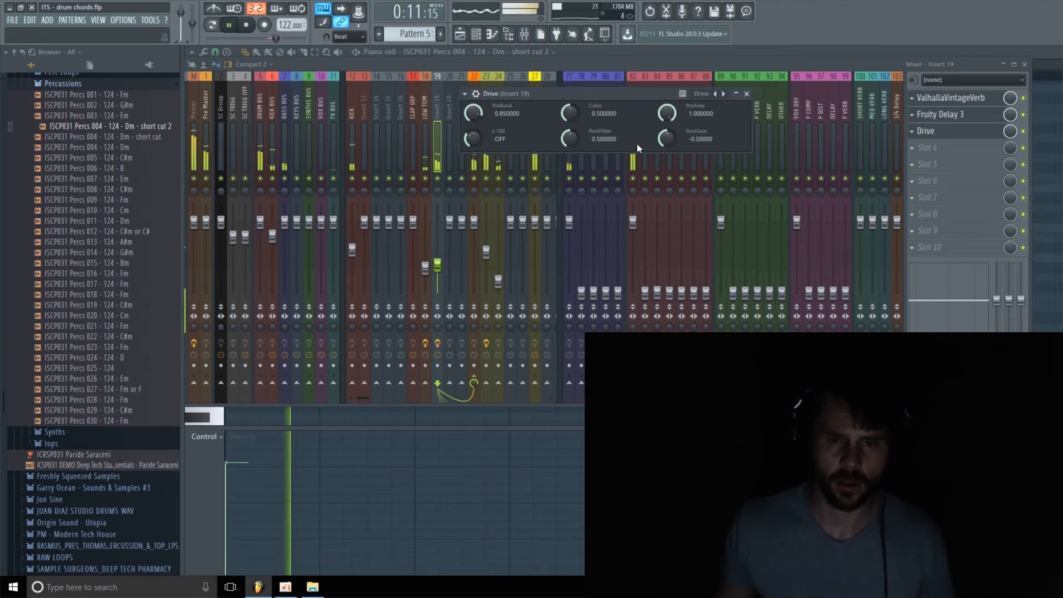
drag(665, 139, 665, 149)
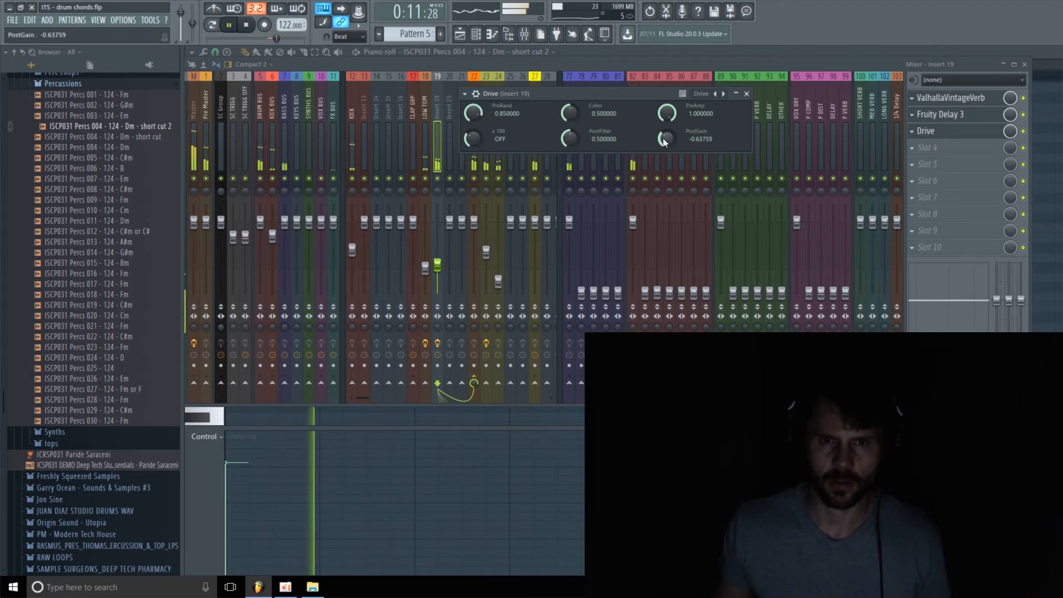
drag(573, 117, 573, 109)
drag(666, 138, 666, 137)
drag(570, 112, 570, 117)
drag(570, 113, 570, 116)
key(space)
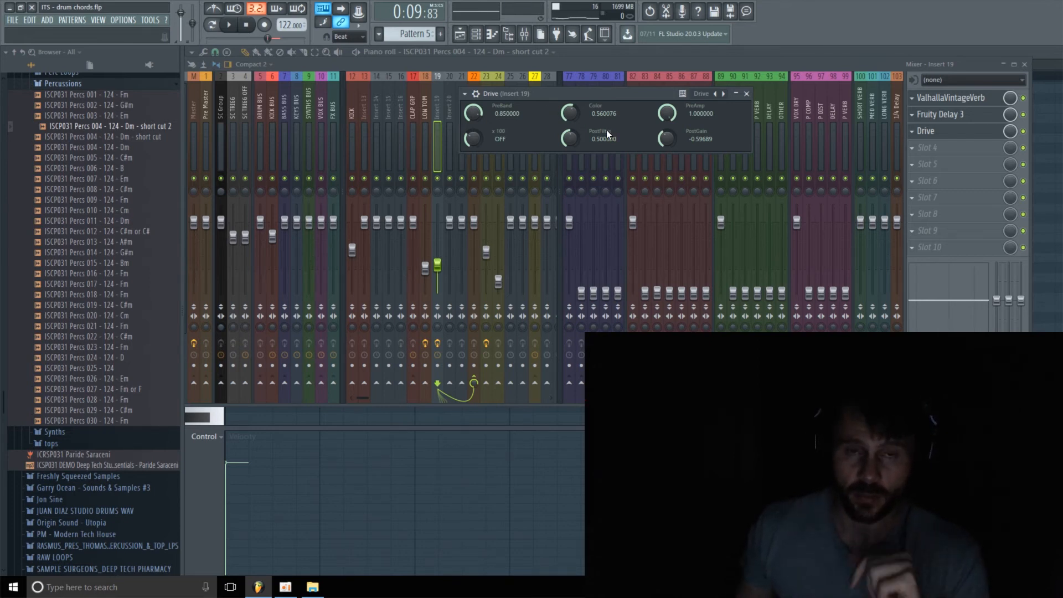
Fine-tune the overdrive's Color to 0.554263 and raise its PostFilter to 0.858521 during playback.
drag(568, 116, 568, 113)
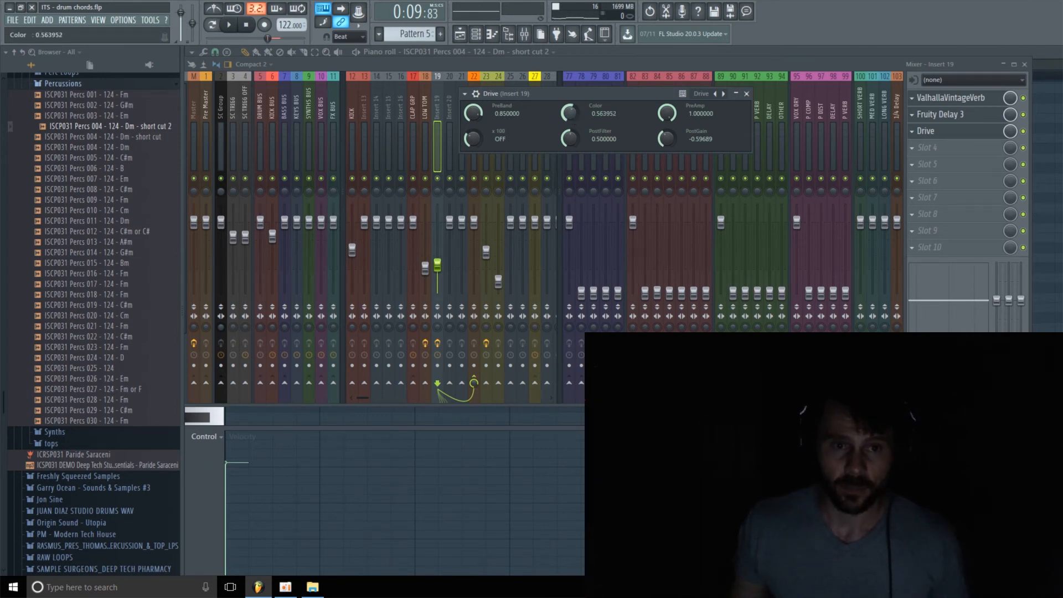
key(space)
mouse_move(570, 114)
mouse_down()
mouse_move(570, 103)
mouse_move(574, 146)
mouse_move(574, 100)
mouse_up()
key(space)
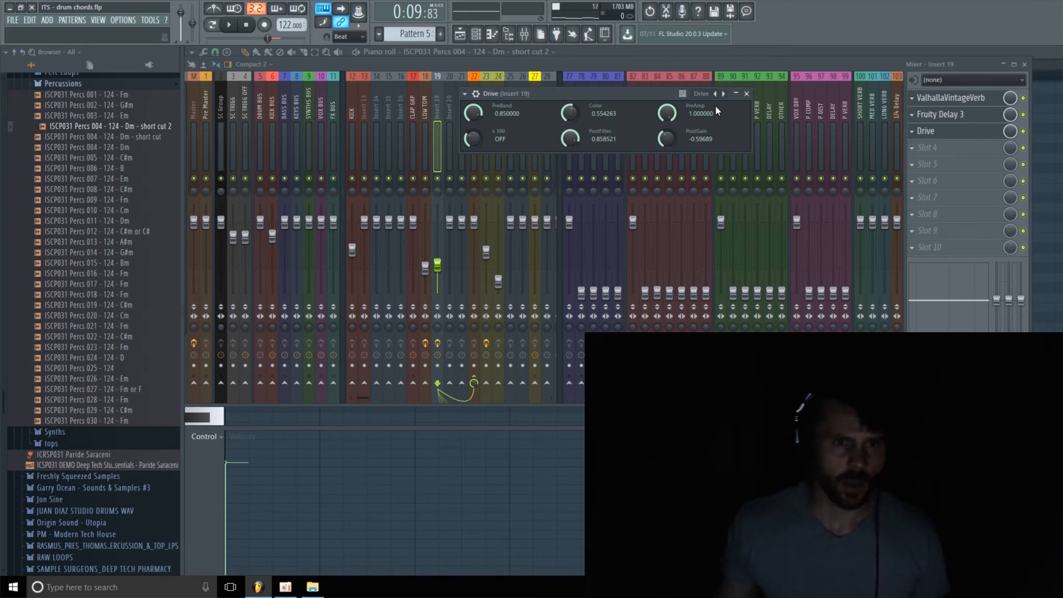
Compare the processed chord with the single C5 note by removing D#5 and G5, playing the loop, and restoring both notes.
drag(584, 60, 587, 68)
click(593, 54)
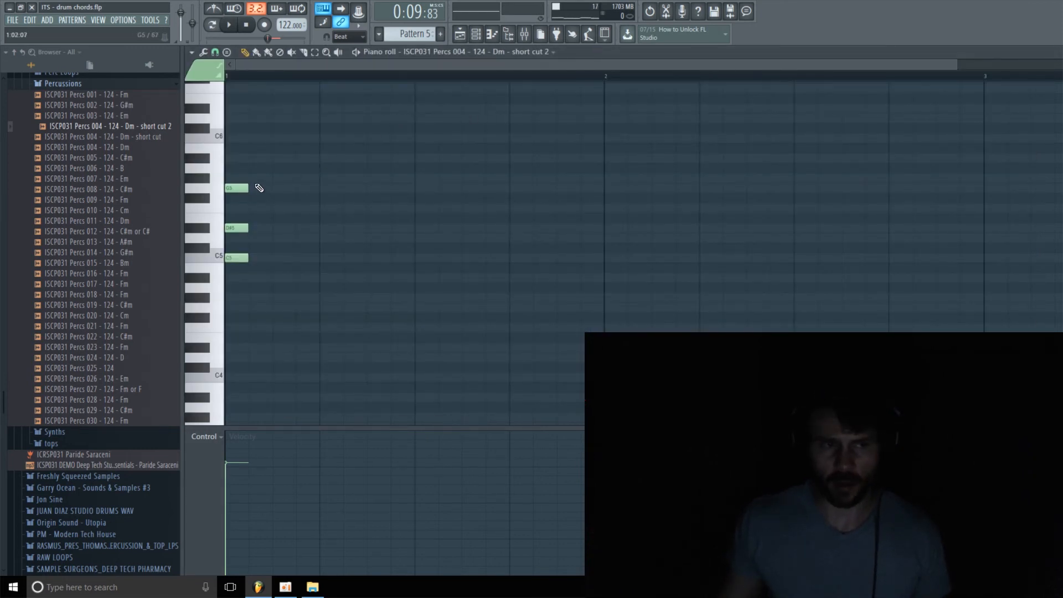
scroll(259, 188, down, 2)
key(space)
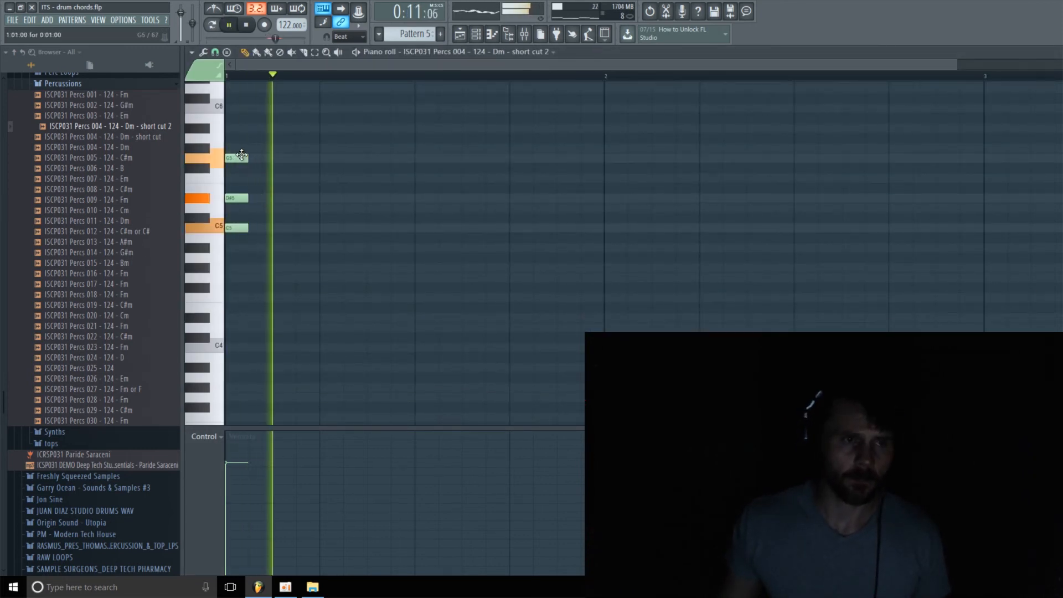
key(space)
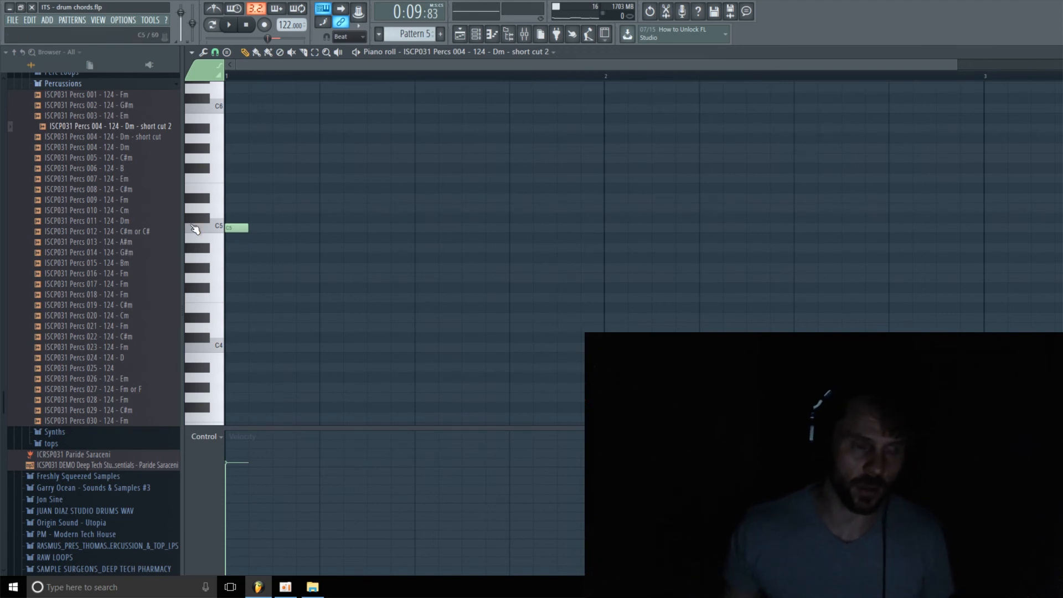
key(space)
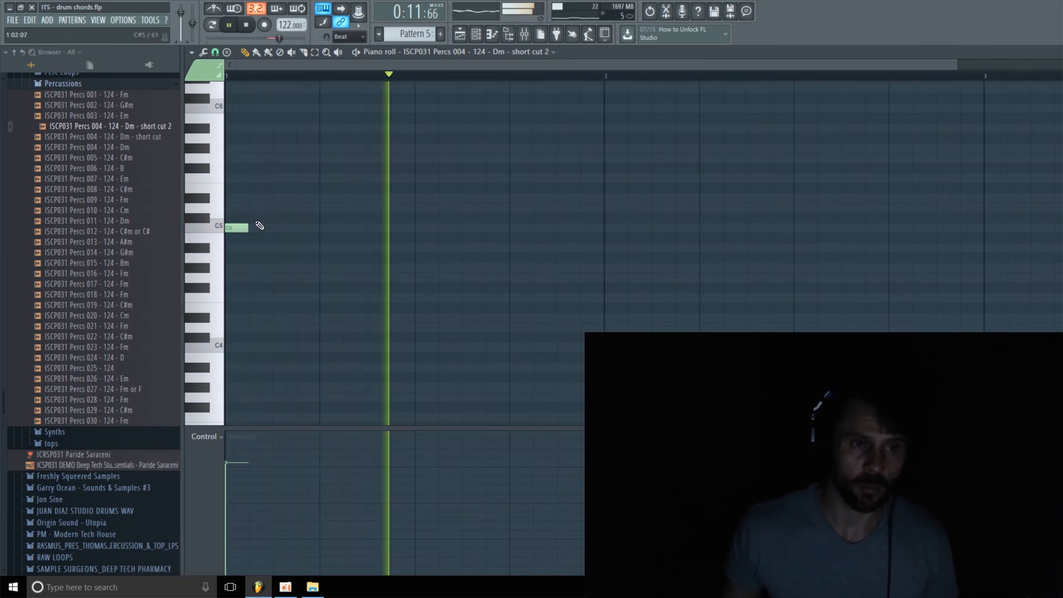
click(234, 198)
click(235, 158)
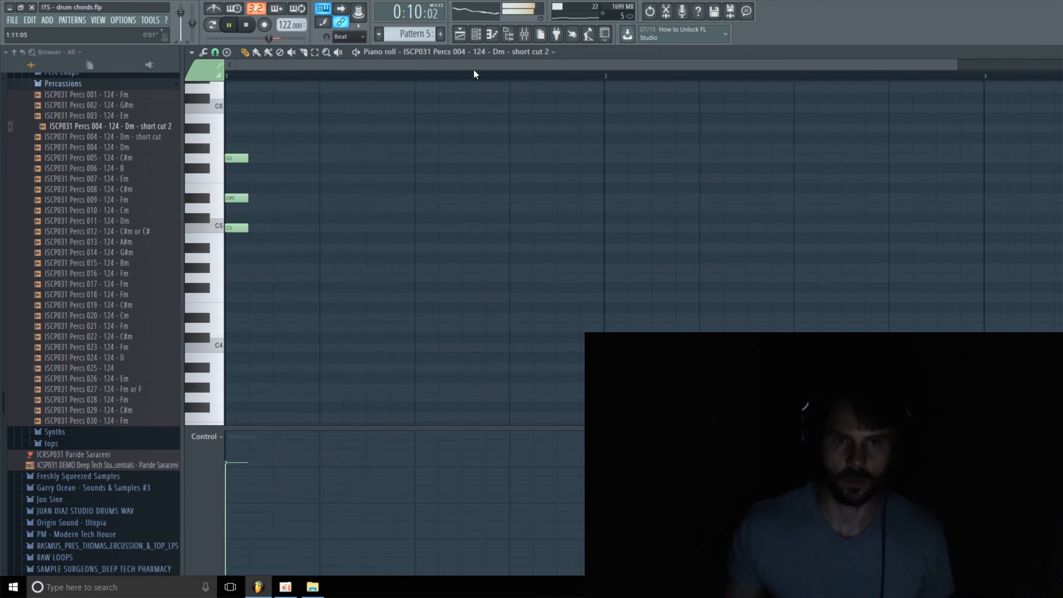
key(space)
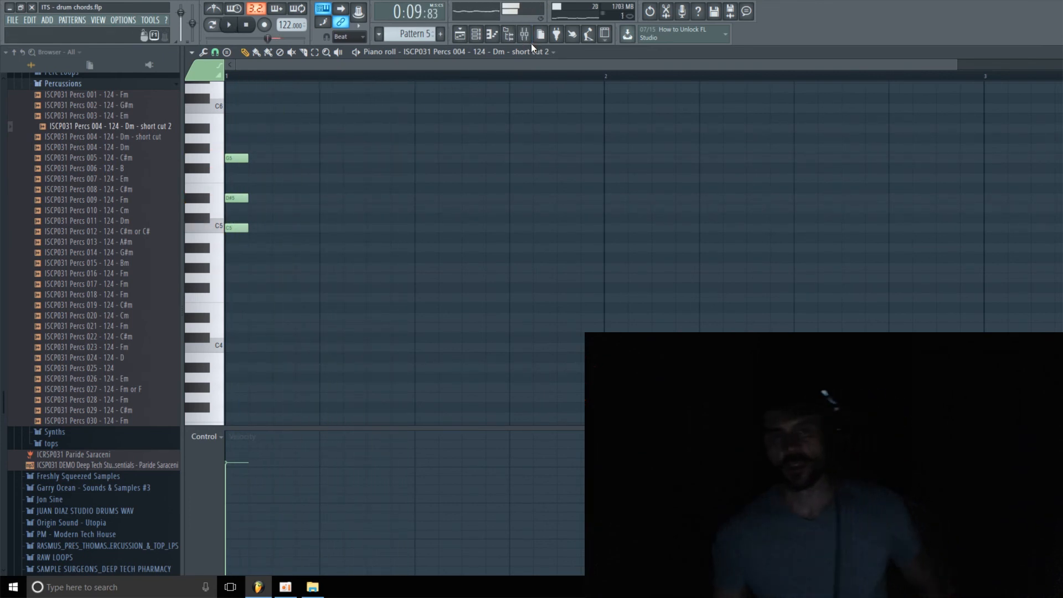
Play the loop with the channel rack shown and review the ValhallaVintageVerb settings on insert 19.
click(480, 36)
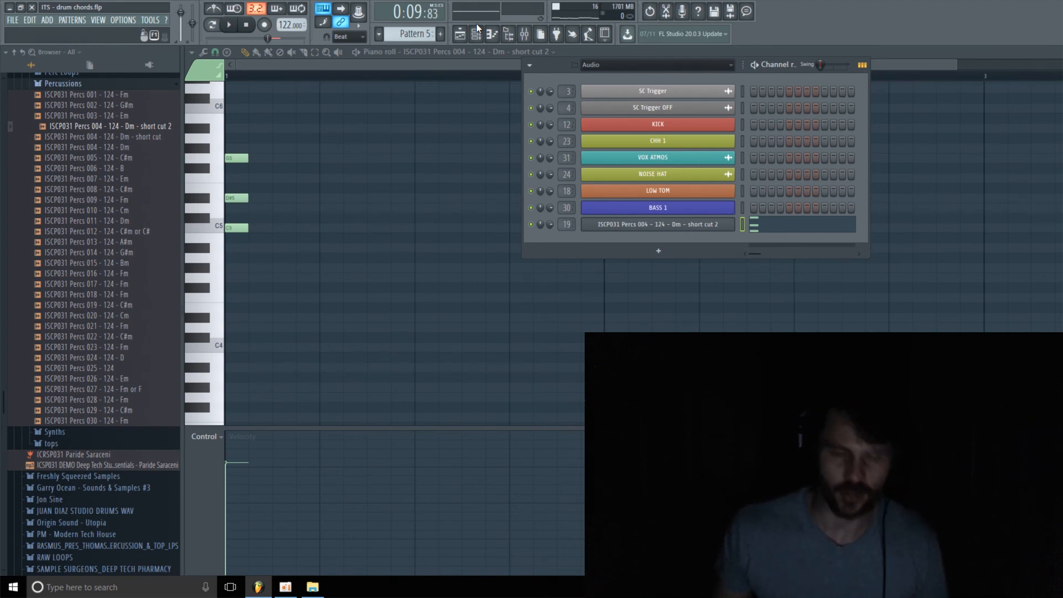
click(229, 25)
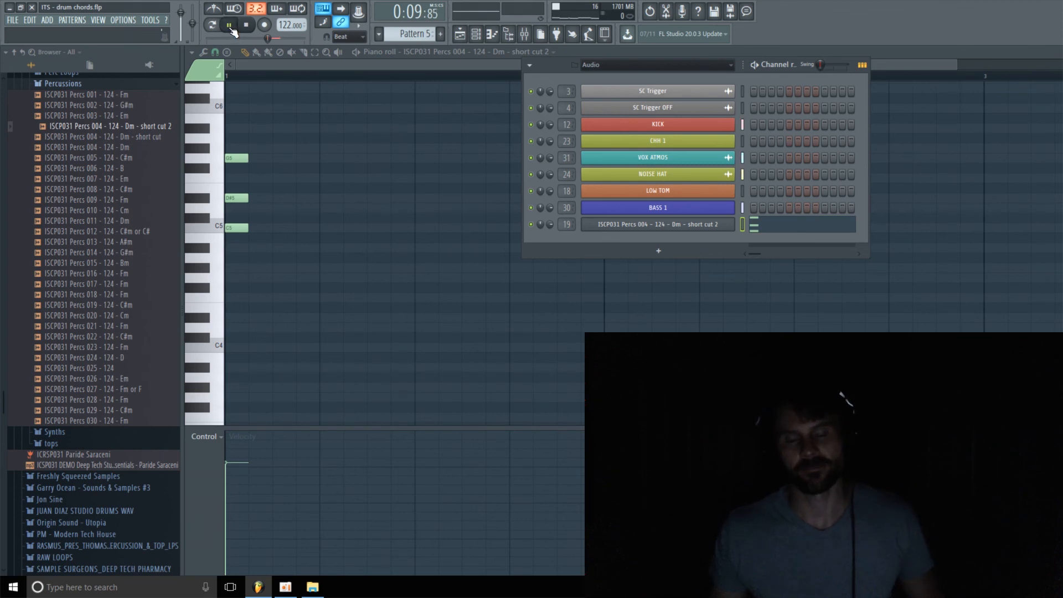
click(542, 34)
click(532, 34)
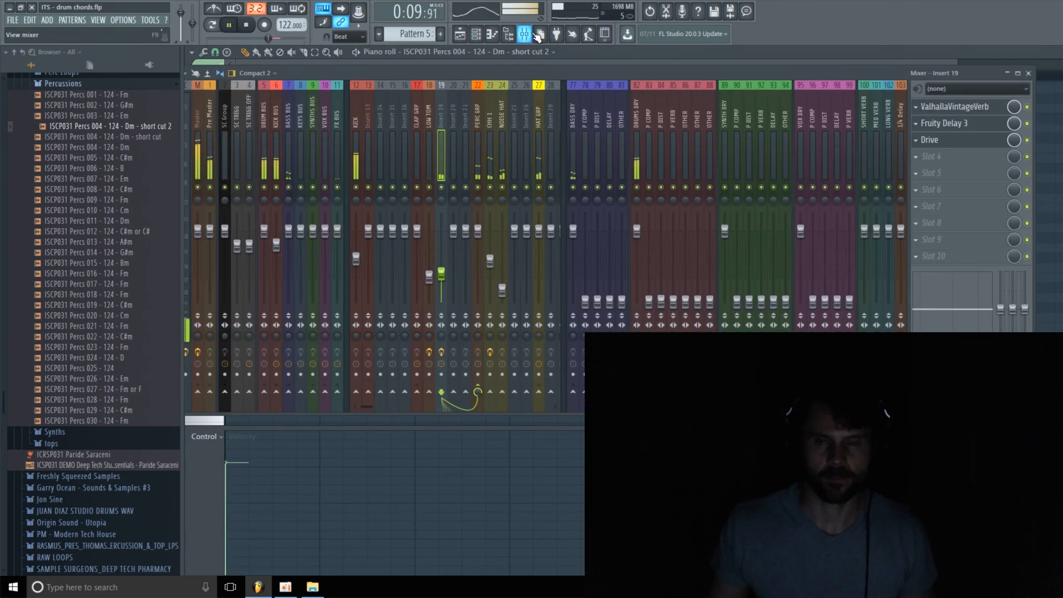
click(973, 110)
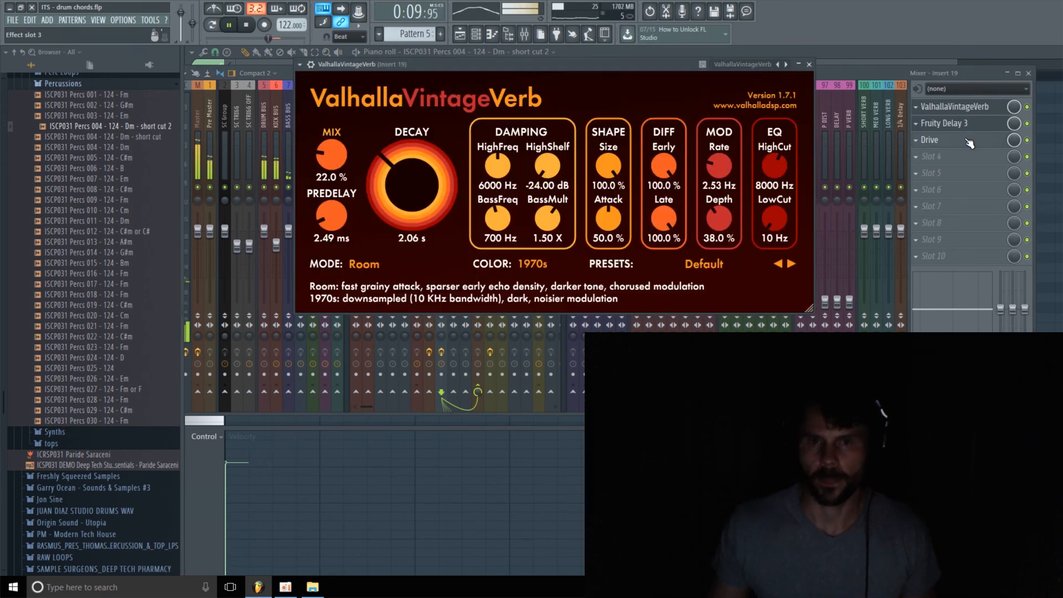
Readjust the overdrive's Color and set its PostFilter to 0.918598 while the loop plays.
click(968, 141)
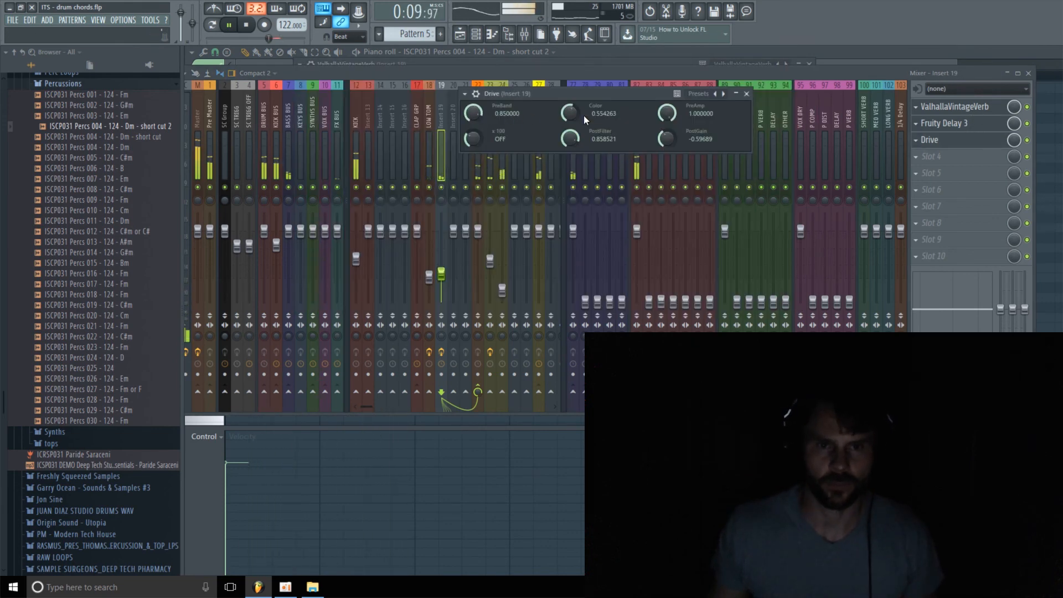
drag(569, 114, 570, 98)
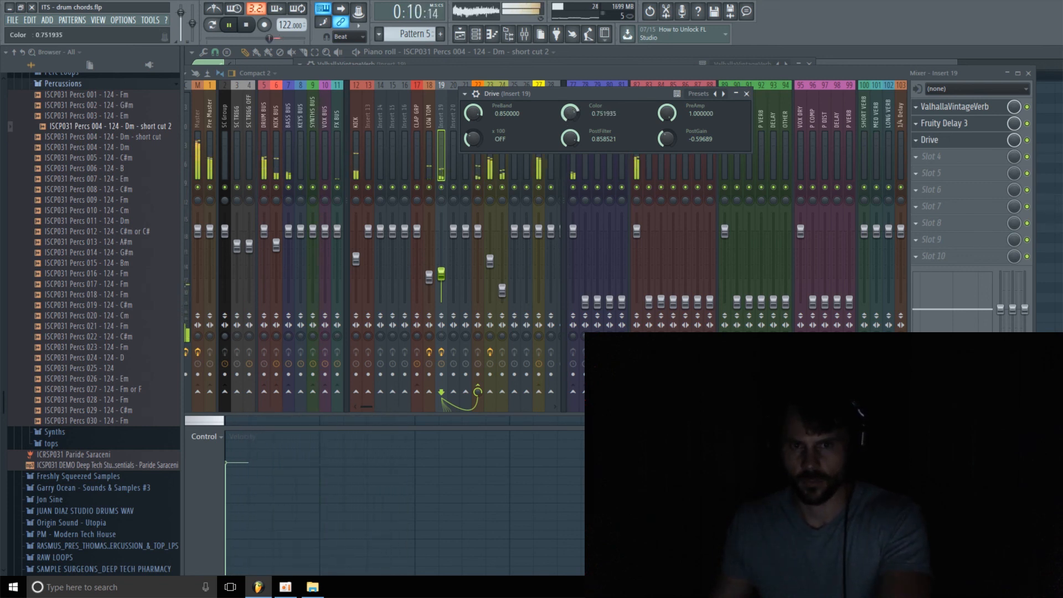
mouse_move(570, 139)
mouse_down()
mouse_move(569, 108)
mouse_move(570, 135)
mouse_up()
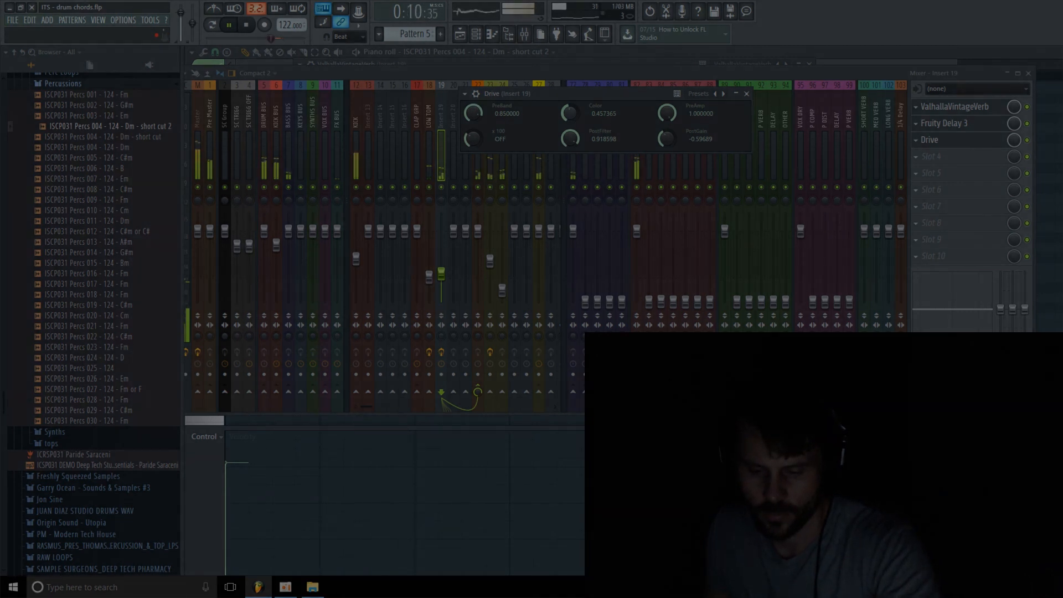
drag(570, 113, 570, 114)
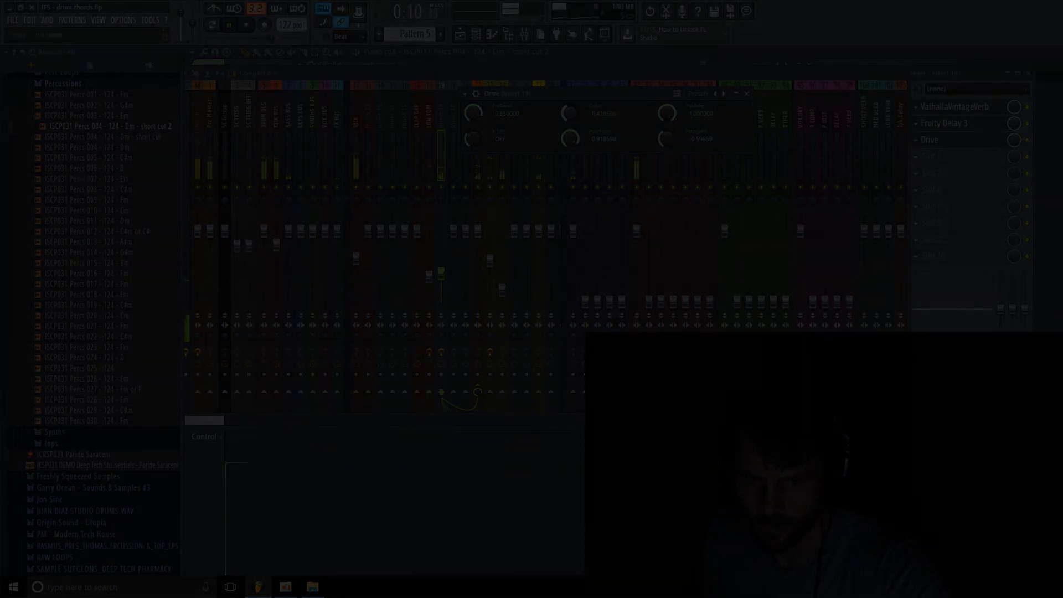